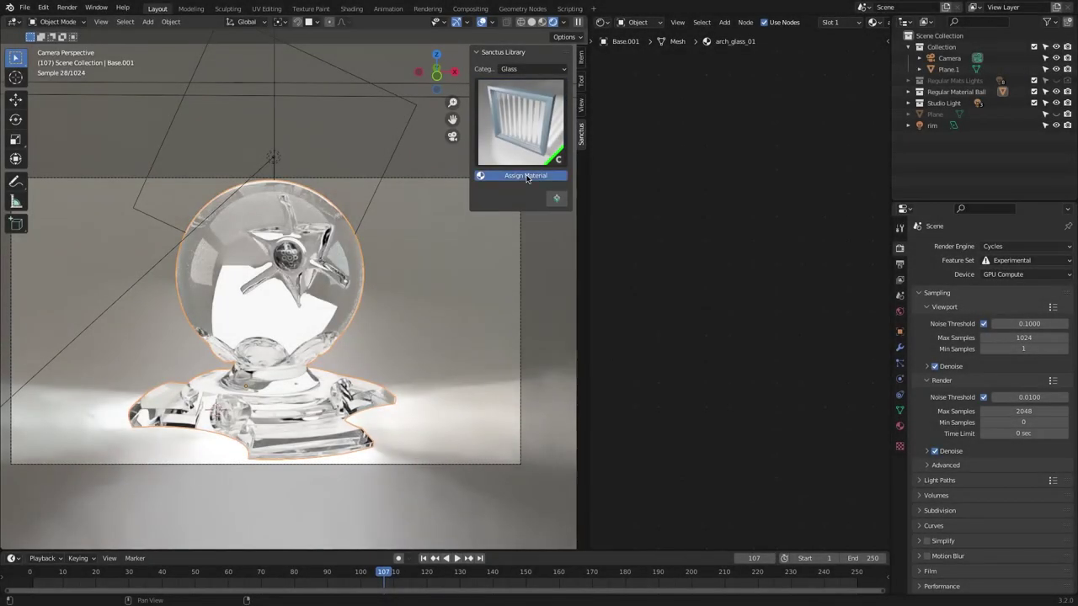
# Try several arch glass materials from the Sanctus Library's Glass category on the material ball, including arch_glass_04
pyautogui.click(523, 117)
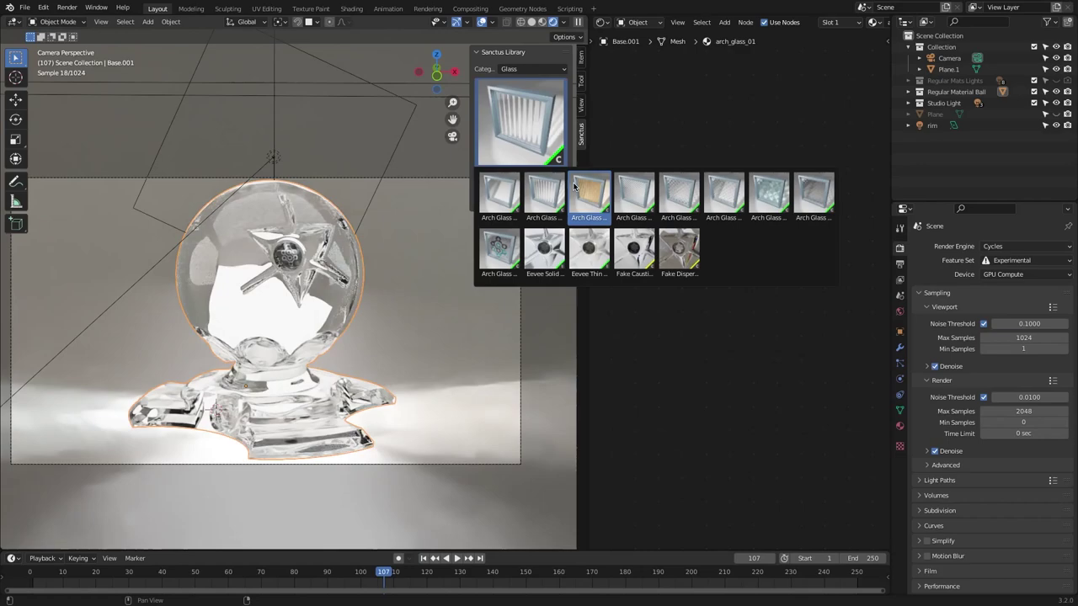
pyautogui.click(574, 186)
pyautogui.keyDown('ctrl'); pyautogui.scroll(-1, 535, 144); pyautogui.keyUp('ctrl')
pyautogui.click(536, 144)
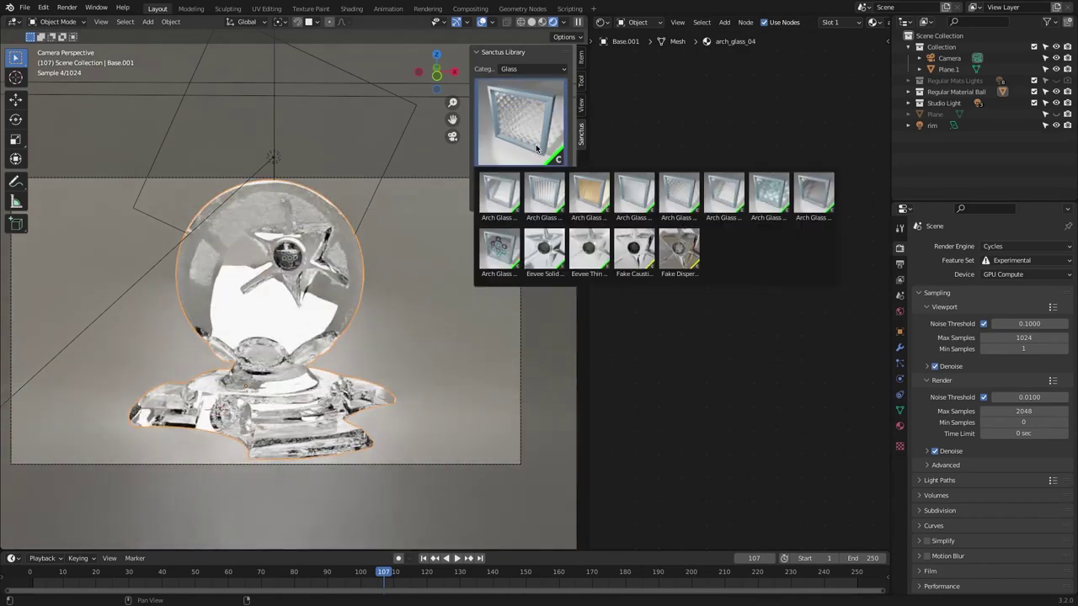
# Rotate the plane that carries the arch_glass_09 stained-glass material
pyautogui.press('r')
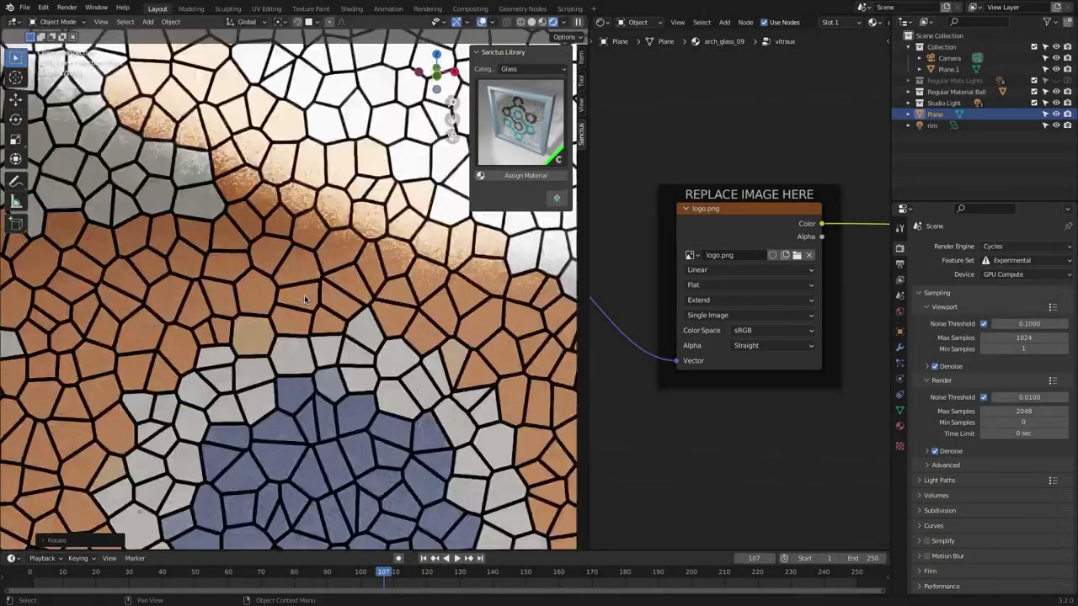
pyautogui.click(304, 295)
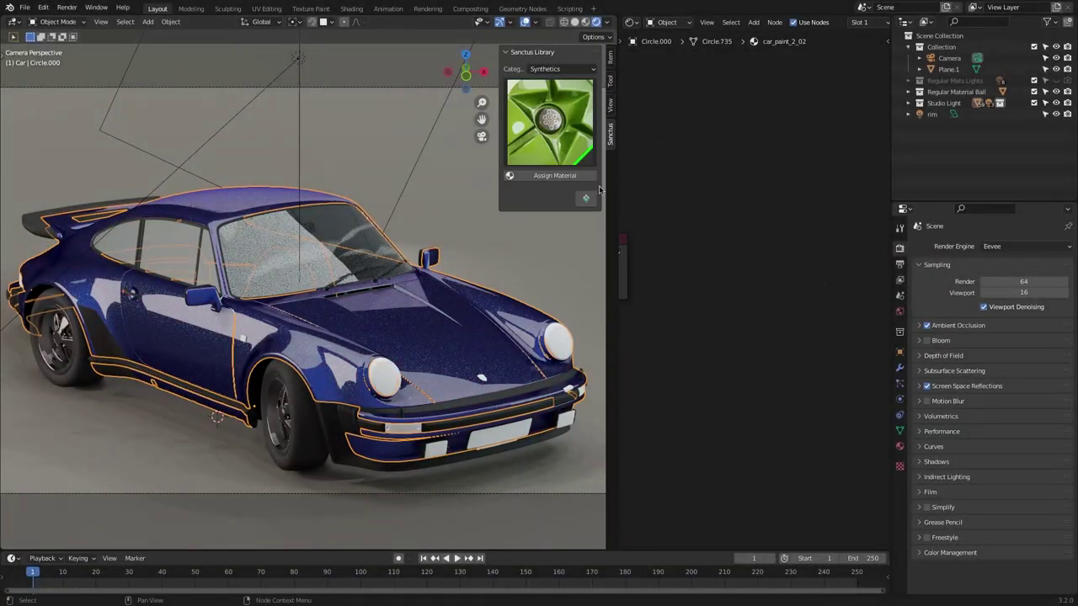
# Browse the Synthetics materials for another paint for the car body
pyautogui.keyDown('ctrl'); pyautogui.scroll(-1, 550, 122); pyautogui.keyUp('ctrl')
pyautogui.click(550, 122)
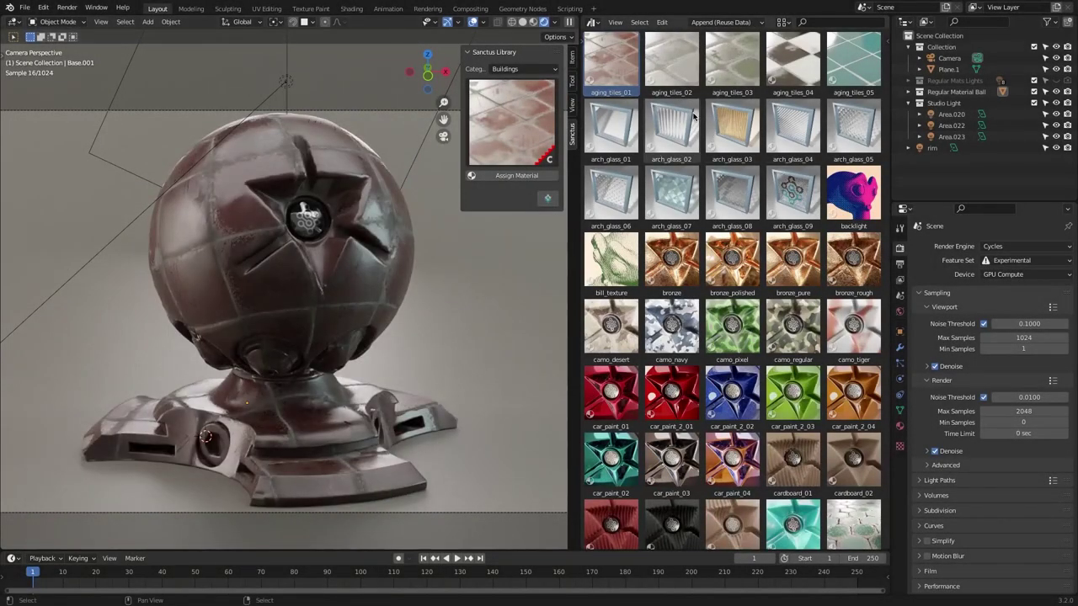
# Apply a series of asset library materials to the material ball, including arch_glass_02, bronze_polished and camo_regular
pyautogui.click(688, 122)
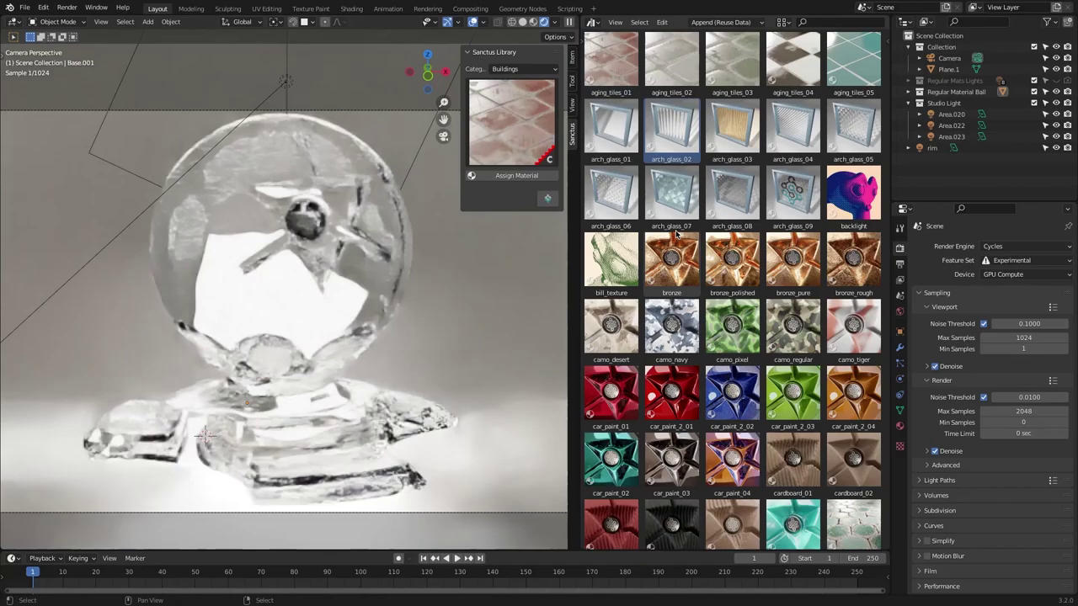
pyautogui.click(731, 261)
pyautogui.moveTo(378, 293); pyautogui.dragTo(378, 293)
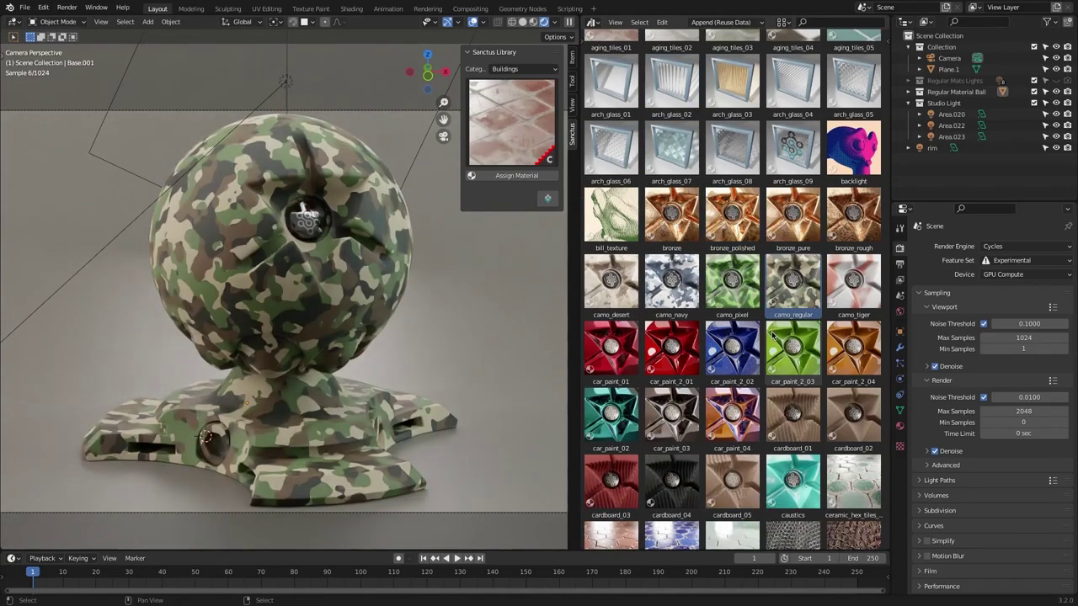
pyautogui.scroll(-8, 731, 294)
pyautogui.moveTo(732, 324); pyautogui.dragTo(336, 245)
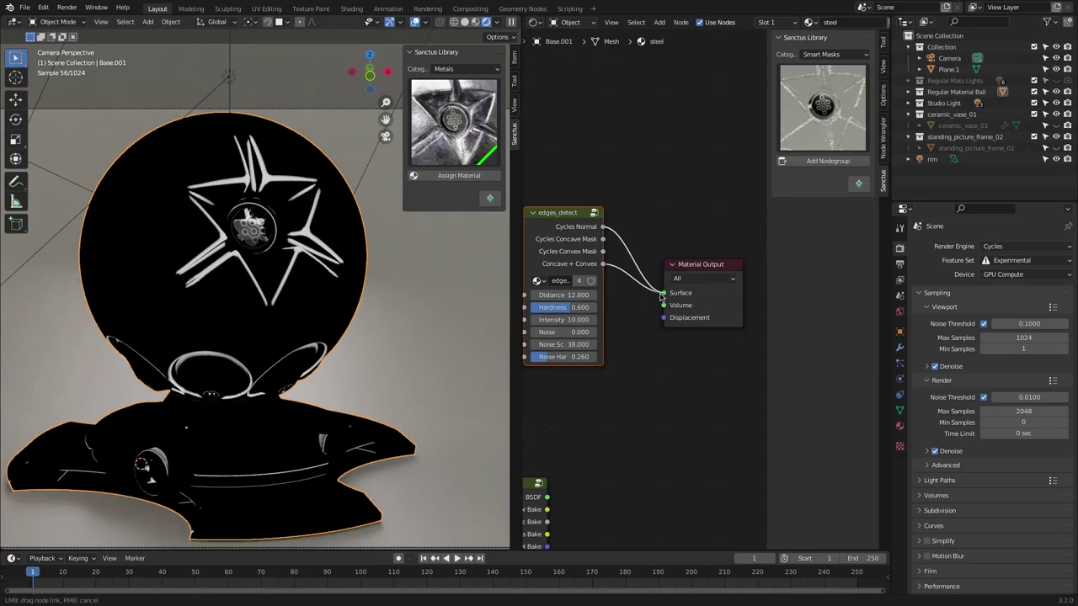
# Connect the edges_detect node's Concave + Convex output to the Surface and lower its Distance
pyautogui.moveTo(661, 295); pyautogui.dragTo(664, 293)
pyautogui.moveTo(564, 295); pyautogui.dragTo(515, 294)
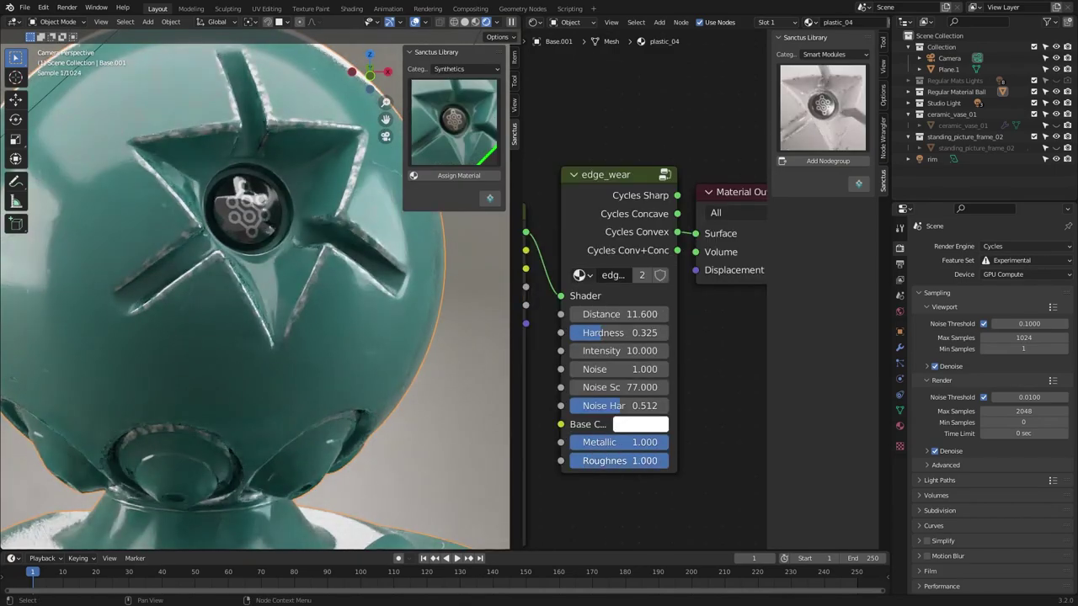
# Set the edge_wear node's Noise Hardness to 0.204 and Distance to 0, and preview its Cycles Sharp output
pyautogui.moveTo(640, 405); pyautogui.dragTo(606, 405)
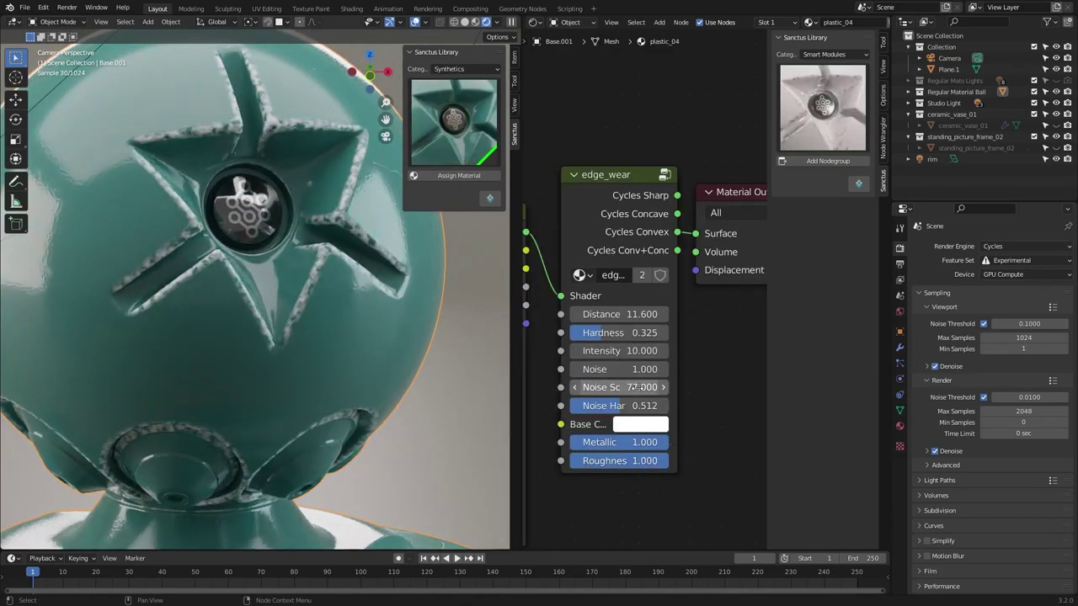
pyautogui.keyDown('ctrl'); pyautogui.keyDown('shift'); pyautogui.click(657, 305); pyautogui.keyUp('shift'); pyautogui.keyUp('ctrl')
pyautogui.keyDown('ctrl'); pyautogui.keyDown('shift'); pyautogui.click(657, 305); pyautogui.keyUp('shift'); pyautogui.keyUp('ctrl')
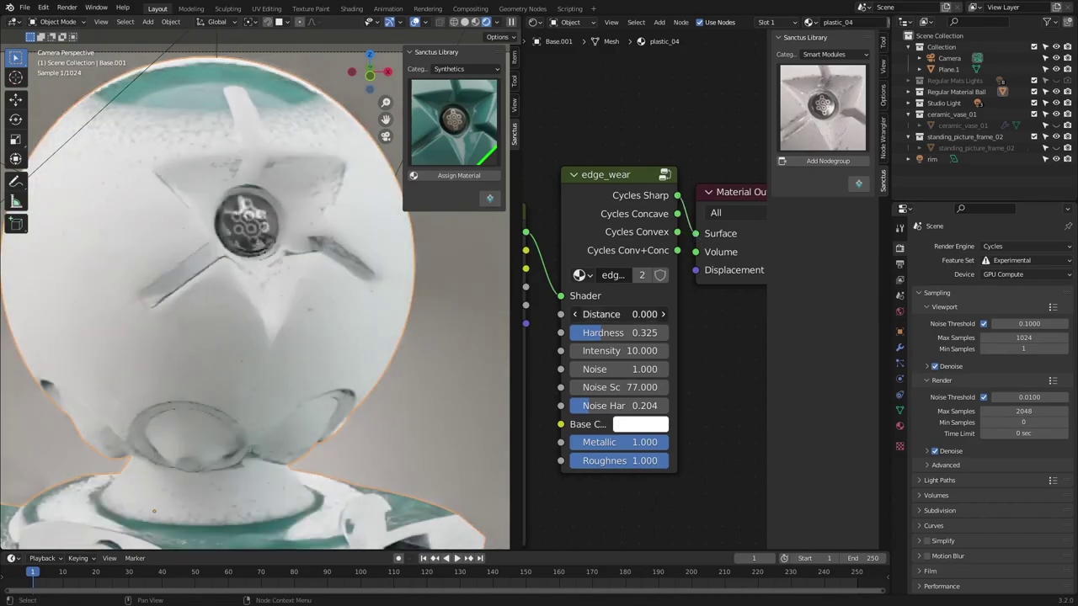
pyautogui.keyDown('ctrl'); pyautogui.keyDown('shift'); pyautogui.click(656, 305); pyautogui.keyUp('shift'); pyautogui.keyUp('ctrl')
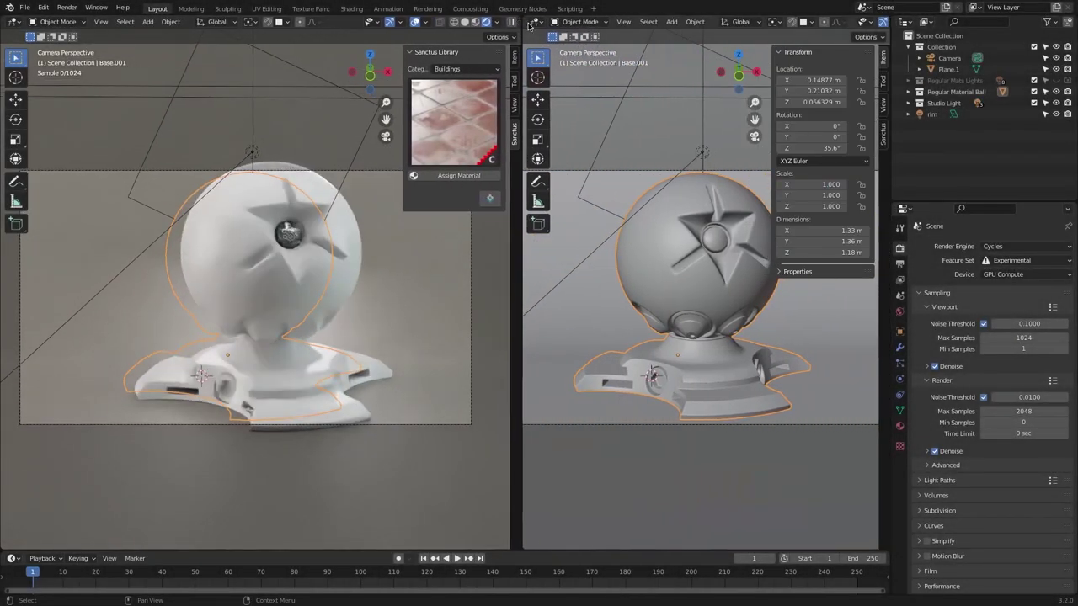
# Change the second viewport to the Shader Editor and show the Sanctus node group library there
pyautogui.click(534, 22)
pyautogui.click(589, 118)
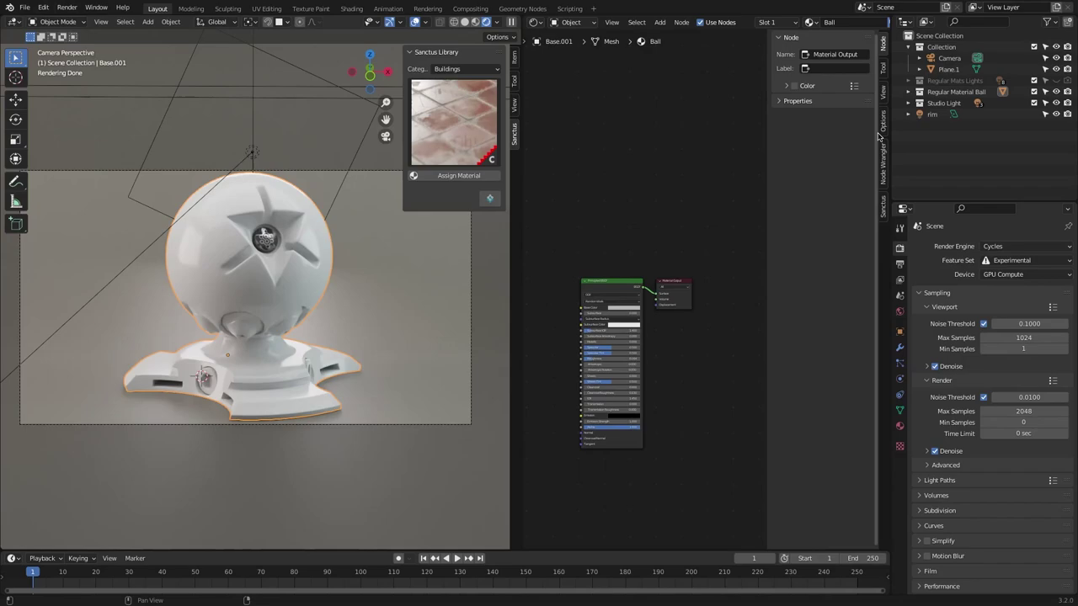
pyautogui.click(883, 206)
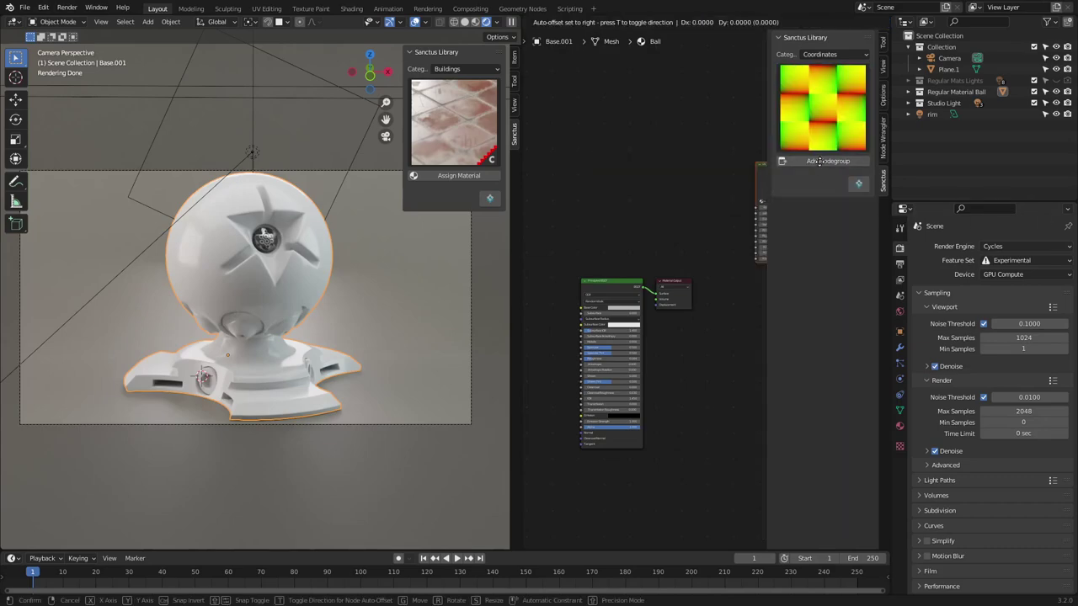
# Add the uv_tiles_checkers and uv_tiles_random node groups from the Coordinates category to the Ball material
pyautogui.click(828, 161)
pyautogui.scroll(3, 635, 255)
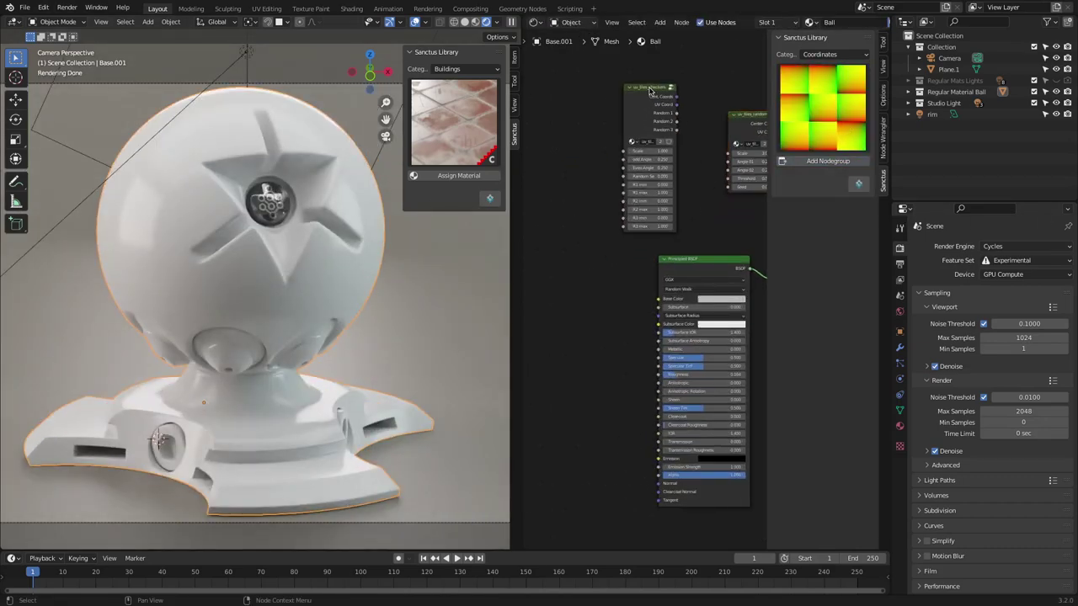
pyautogui.scroll(-3, 692, 297)
# Preview uv_tiles_checkers' UV Coord output with Scale 11, odd angle 0.450, even angle 0.480 and Random -0.300
pyautogui.keyDown('alt'); pyautogui.moveTo(548, 298); pyautogui.dragTo(715, 293, button='right'); pyautogui.keyUp('alt')
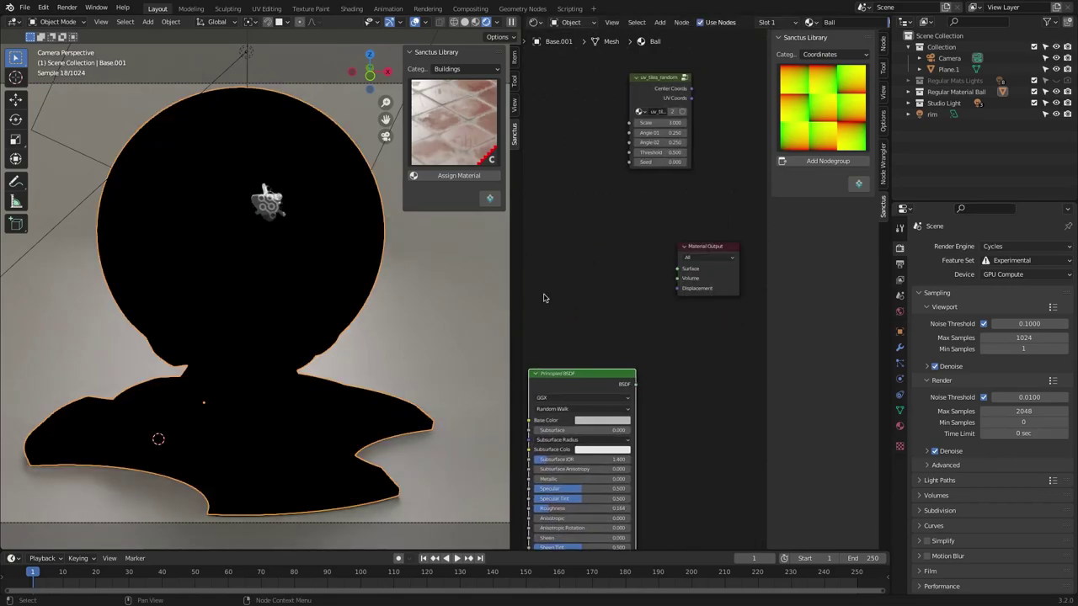
pyautogui.scroll(5, 715, 293)
pyautogui.moveTo(581, 379); pyautogui.dragTo(556, 427)
pyautogui.keyDown('ctrl'); pyautogui.keyDown('shift'); pyautogui.click(671, 314); pyautogui.keyUp('shift'); pyautogui.keyUp('ctrl')
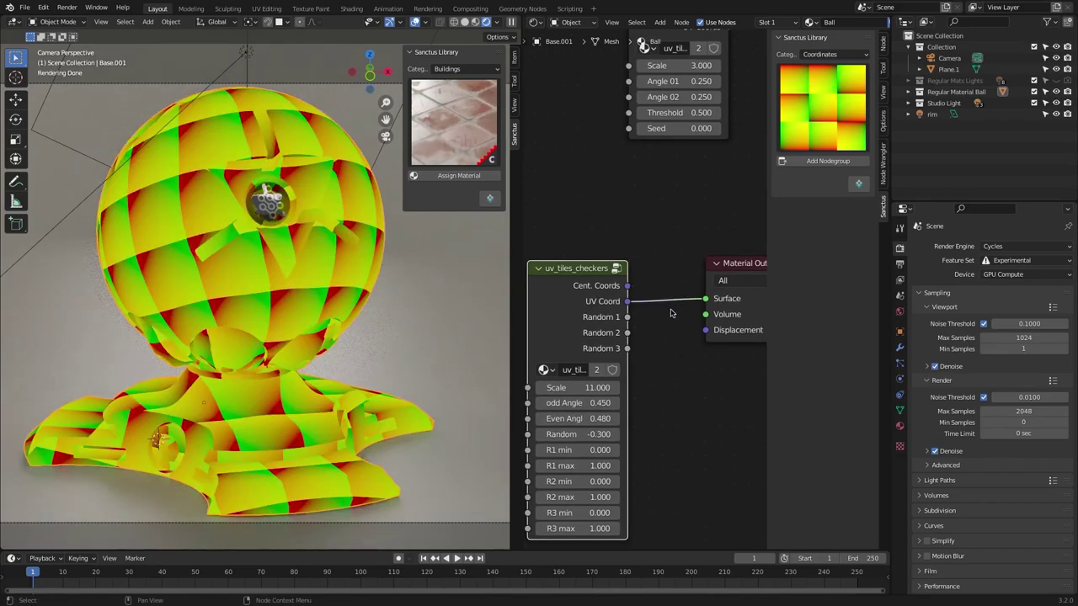
# Preview the Random 1, Random 2 and Random 3 outputs of uv_tiles_checkers on the ball
pyautogui.keyDown('ctrl'); pyautogui.keyDown('shift'); pyautogui.click(657, 302); pyautogui.keyUp('shift'); pyautogui.keyUp('ctrl')
pyautogui.keyDown('ctrl'); pyautogui.keyDown('shift'); pyautogui.click(657, 301); pyautogui.keyUp('shift'); pyautogui.keyUp('ctrl')
pyautogui.keyDown('ctrl'); pyautogui.keyDown('shift'); pyautogui.click(657, 301); pyautogui.keyUp('shift'); pyautogui.keyUp('ctrl')
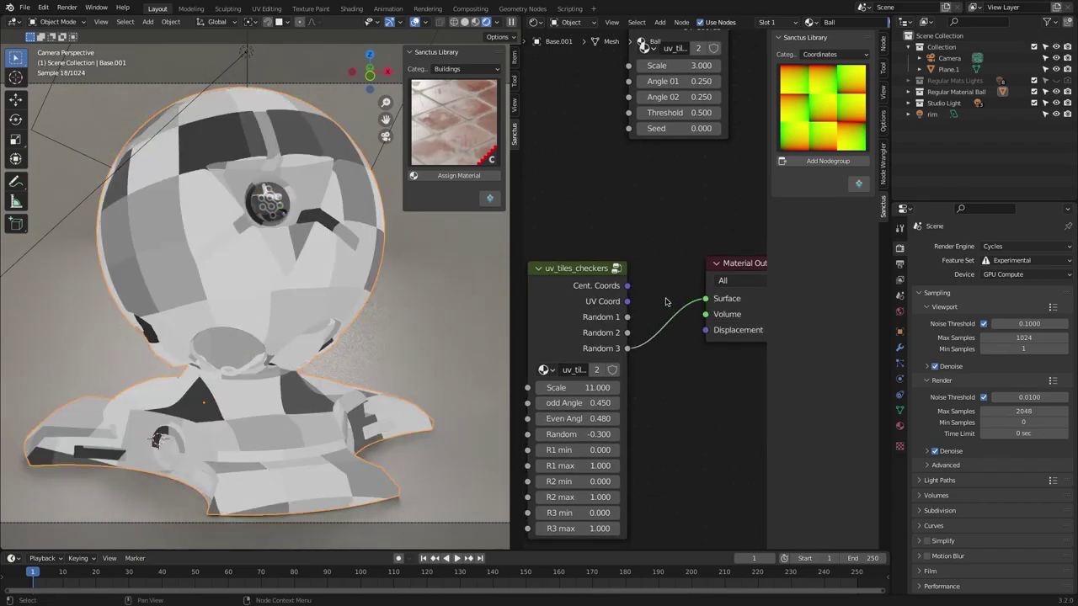
# Move uv_tiles_checkers aside and connect uv_tiles_random to the Surface in its place
pyautogui.scroll(-1, 581, 269)
pyautogui.moveTo(581, 269); pyautogui.dragTo(741, 417)
pyautogui.moveTo(673, 37); pyautogui.dragTo(611, 269)
pyautogui.keyDown('ctrl'); pyautogui.keyDown('shift'); pyautogui.click(610, 278); pyautogui.keyUp('shift'); pyautogui.keyUp('ctrl')
# Set uv_tiles_random to Scale 20.050, Angle 01 0.700, Angle 02 0.600 and Threshold 0.670
pyautogui.scroll(1, 590, 336)
pyautogui.moveTo(581, 369); pyautogui.dragTo(610, 400)
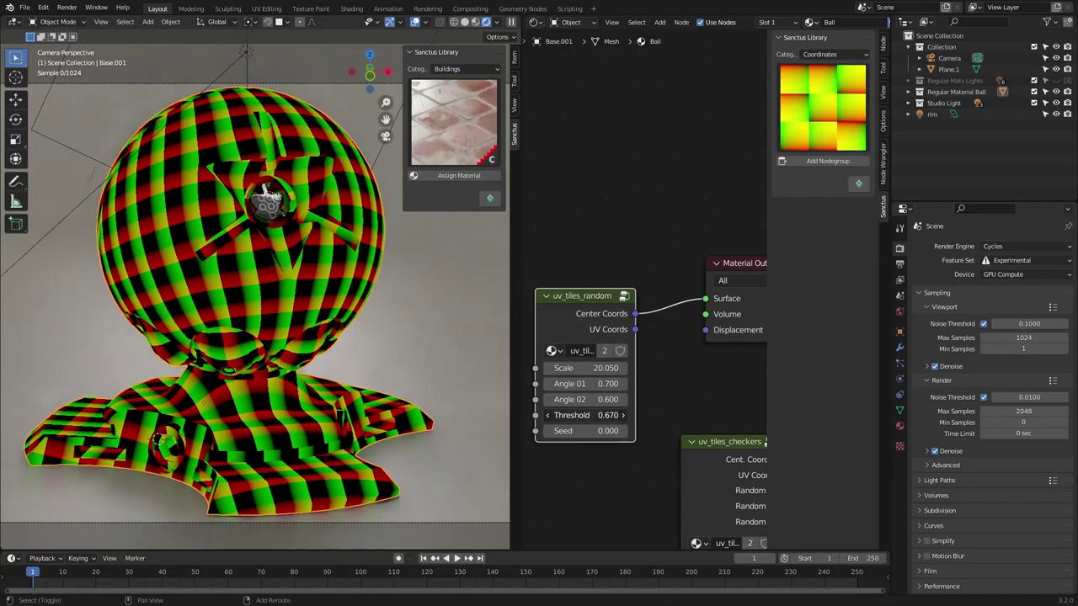
pyautogui.scroll(-3, 653, 337)
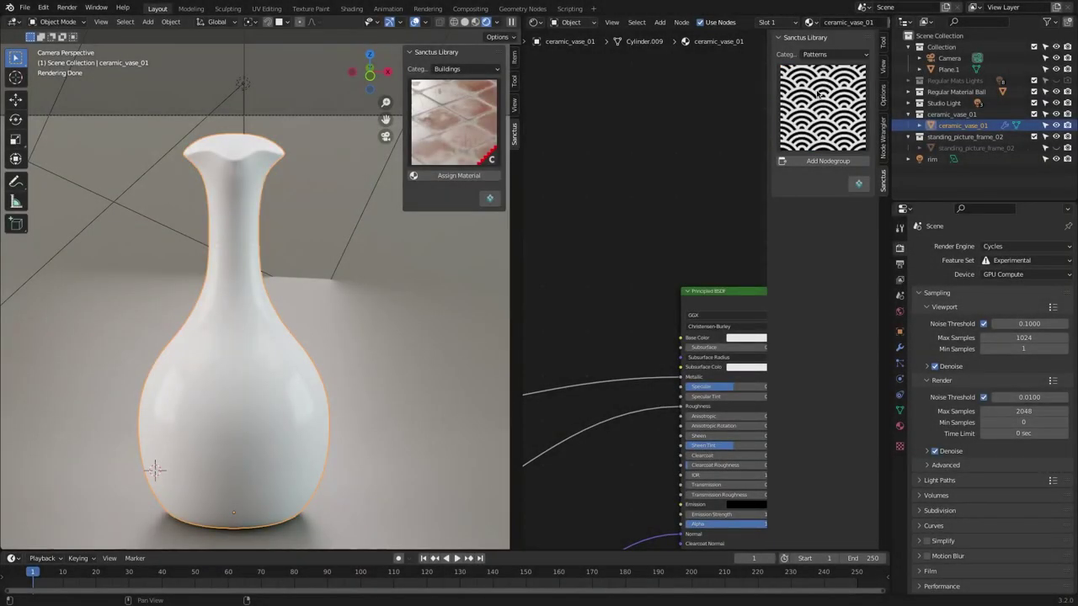
# Add pattern node groups such as art_deco_01, rings_pattern and truchet_01 to the vase material, and link patterns to the picture frame artwork's Base Color
pyautogui.click(828, 161)
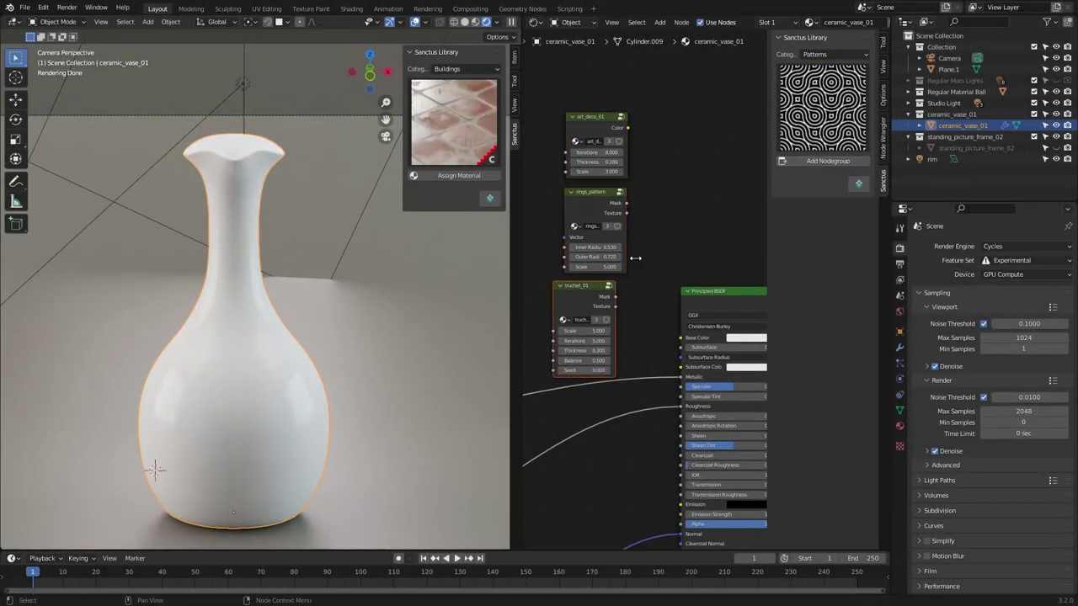
pyautogui.click(812, 161)
pyautogui.click(851, 161)
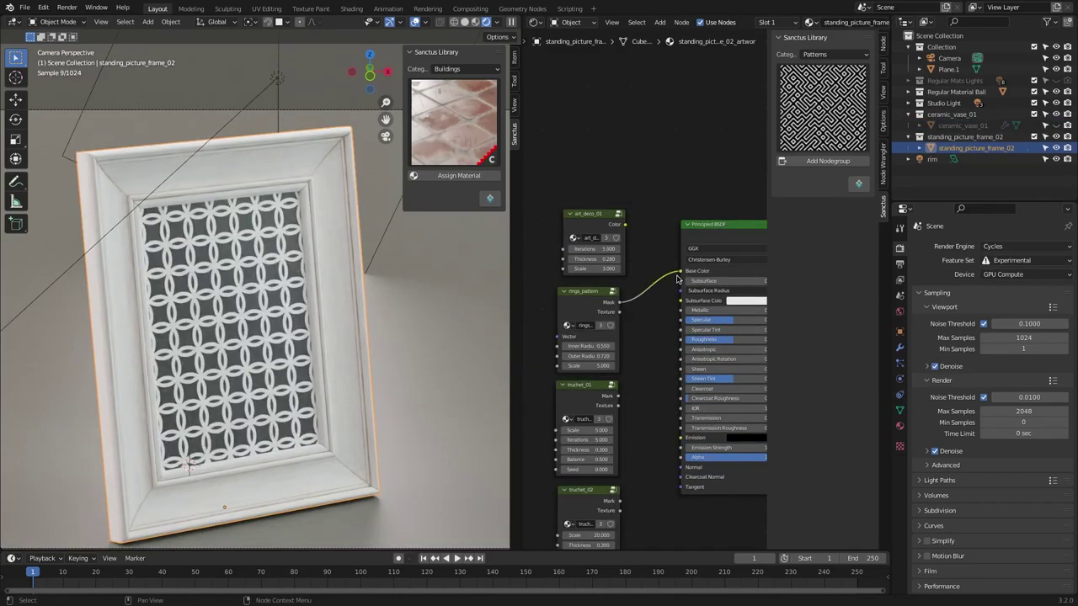
pyautogui.moveTo(678, 272); pyautogui.dragTo(619, 458)
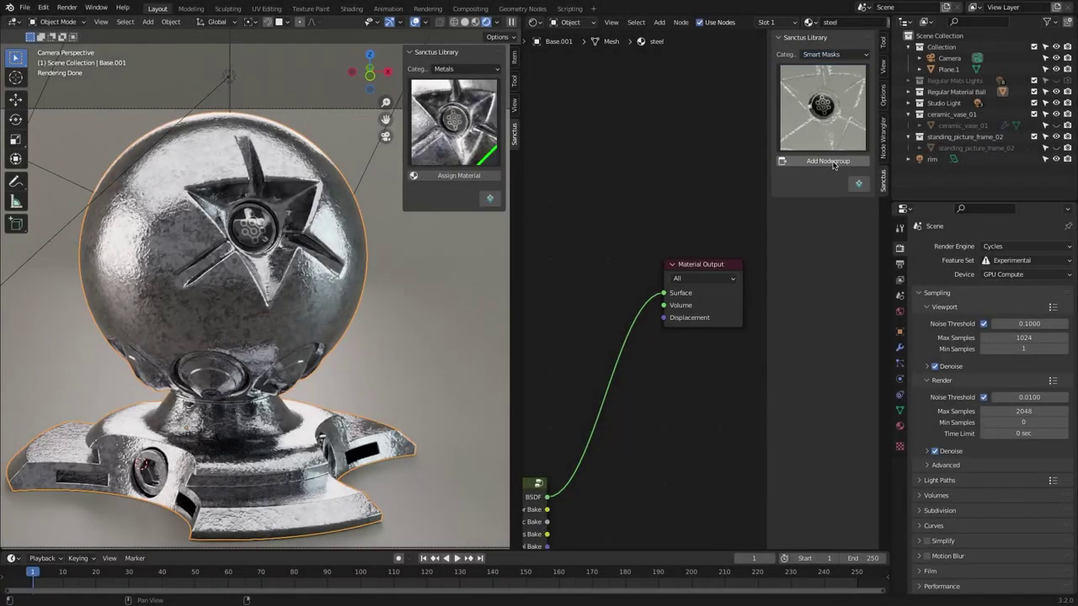
# Add the edges_detect smart mask to the steel material and connect its Cycles Normal output to the Surface
pyautogui.click(828, 161)
pyautogui.moveTo(603, 227); pyautogui.dragTo(661, 296)
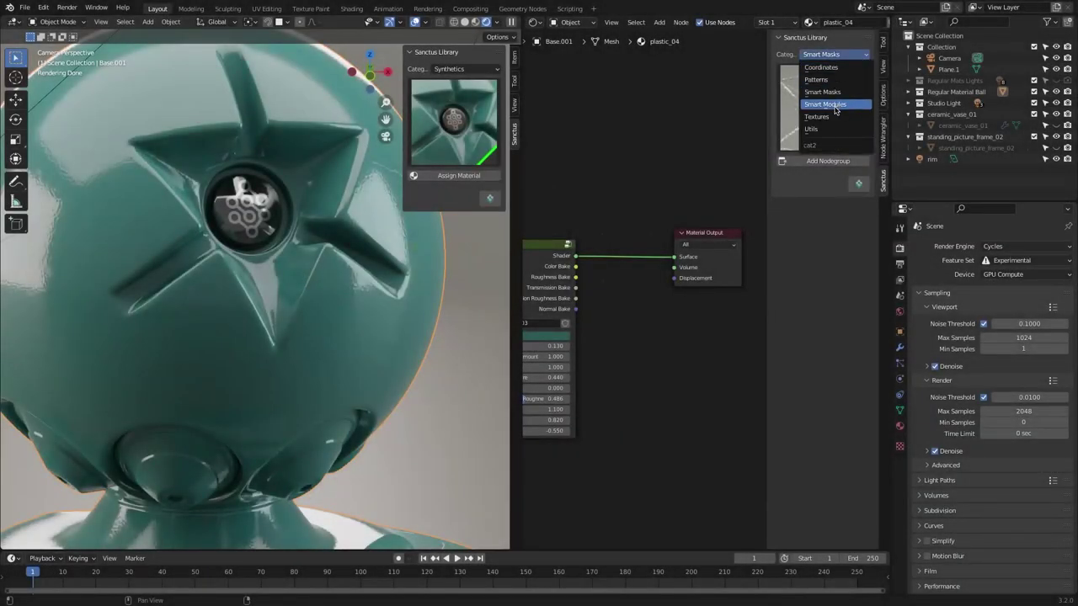
# Insert the edge_wear smart module after the plastic_04 shader and connect its Cycles Convex output to the Surface
pyautogui.click(821, 93)
pyautogui.click(827, 161)
pyautogui.moveTo(673, 263); pyautogui.dragTo(674, 256)
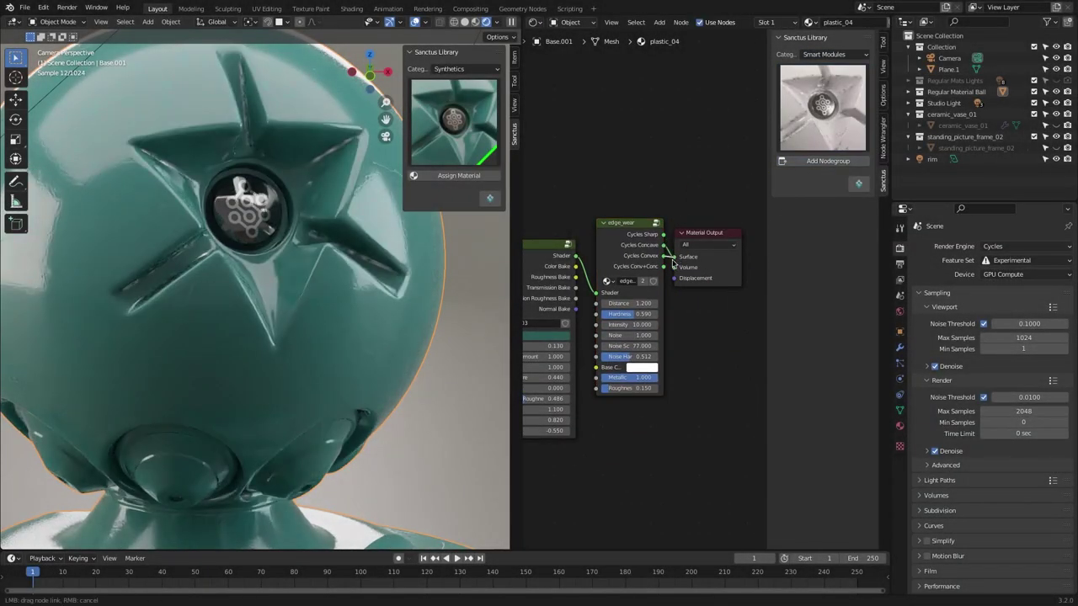
pyautogui.scroll(3, 644, 286)
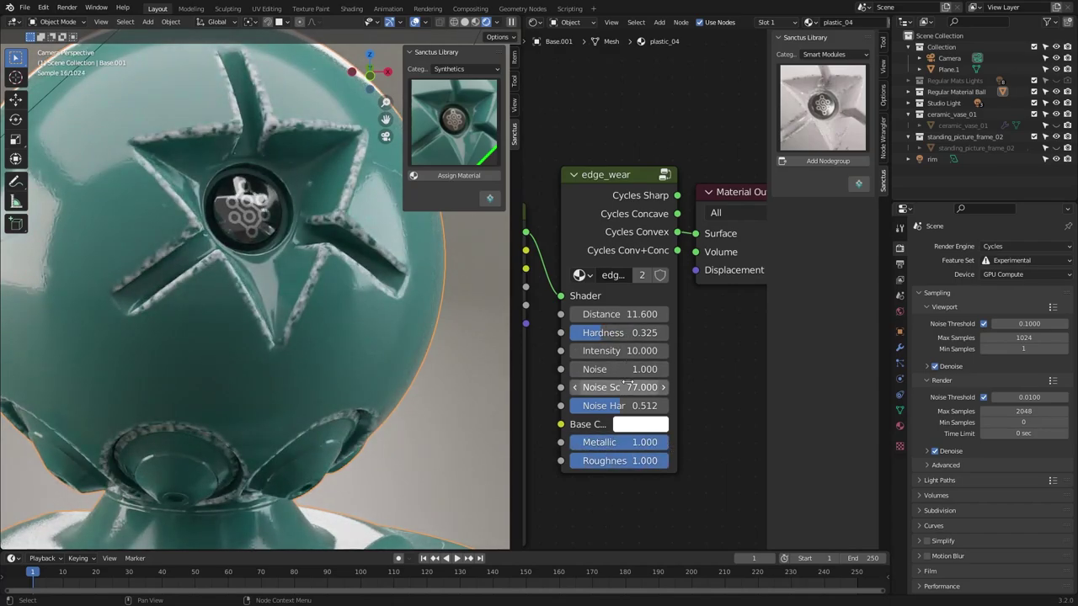
# Set the edge_wear node's Distance to 0 and Roughness to 0.233, and adjust its Noise Hardness
pyautogui.moveTo(624, 406); pyautogui.dragTo(640, 406)
pyautogui.moveTo(627, 314)
pyautogui.mouseDown()
pyautogui.moveTo(590, 314)
pyautogui.moveTo(647, 311)
pyautogui.mouseUp()
pyautogui.moveTo(623, 461); pyautogui.dragTo(589, 461)
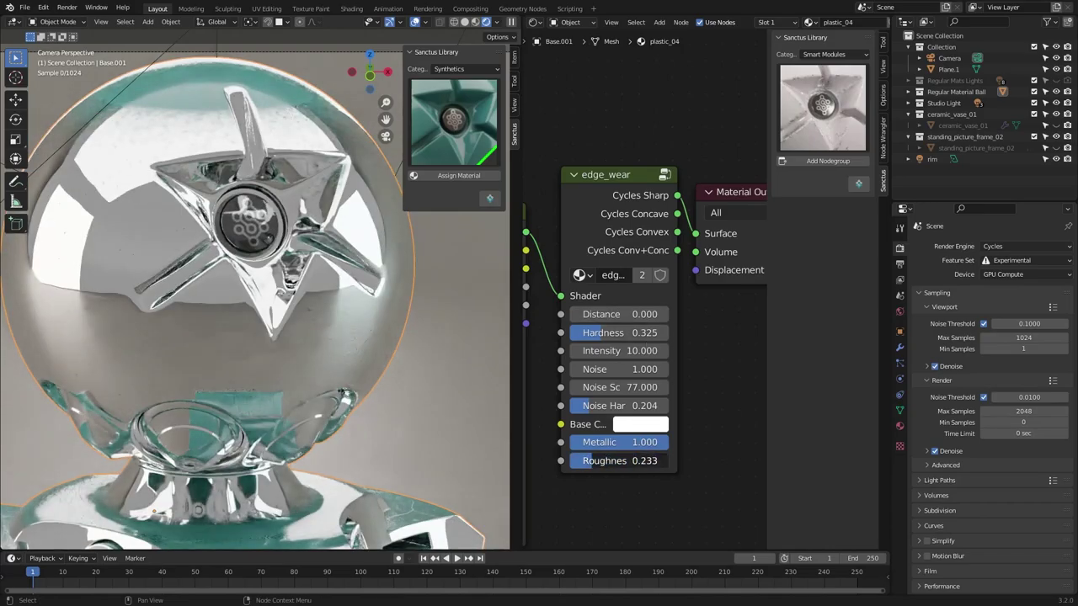
pyautogui.moveTo(623, 406); pyautogui.dragTo(665, 406)
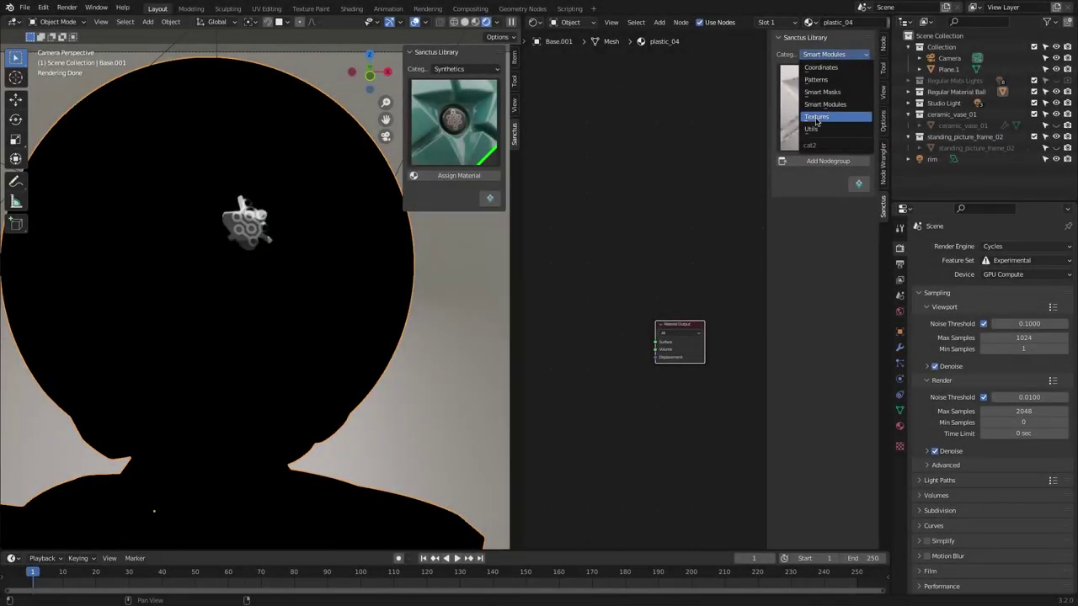
# Add the combine_cmyk and rgb_to_cmyk node groups from the Utils category to the plastic_04 material
pyautogui.click(821, 119)
pyautogui.click(667, 252)
pyautogui.click(829, 126)
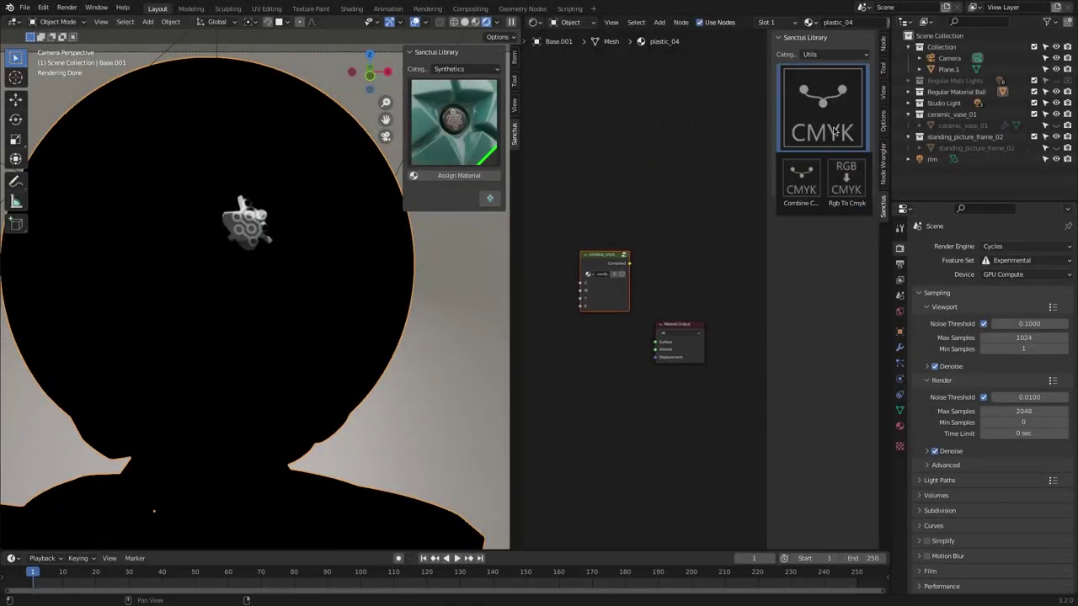
pyautogui.click(655, 217)
pyautogui.scroll(1, 655, 217)
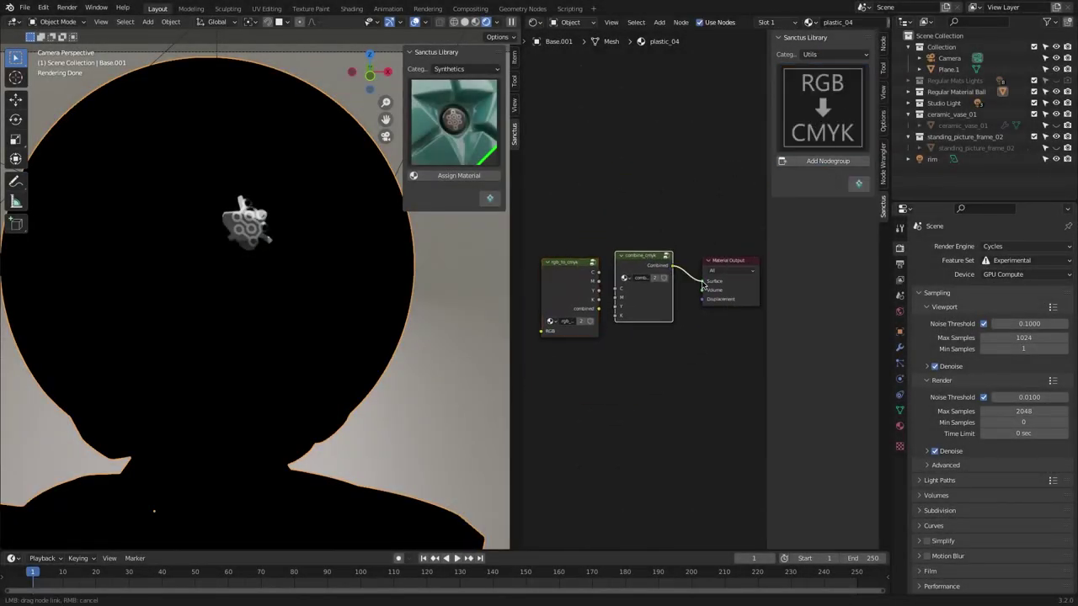
# Connect combine_cmyk's Combined output to the Surface and choose magenta in the RGB node feeding rgb_to_cmyk
pyautogui.moveTo(703, 286); pyautogui.dragTo(704, 281)
pyautogui.scroll(1, 651, 293)
pyautogui.click(565, 311)
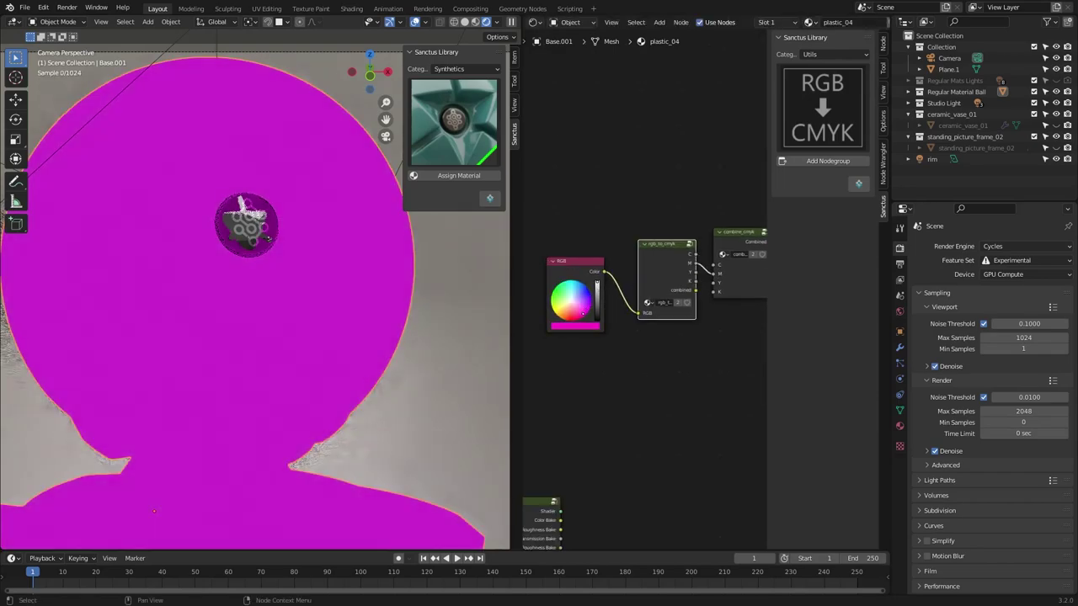
# Link only the K channel between rgb_to_cmyk and combine_cmyk, and test it with different RGB node colours
pyautogui.keyDown('ctrl'); pyautogui.keyDown('shift'); pyautogui.click(704, 280); pyautogui.keyUp('shift'); pyautogui.keyUp('ctrl')
pyautogui.click(565, 307)
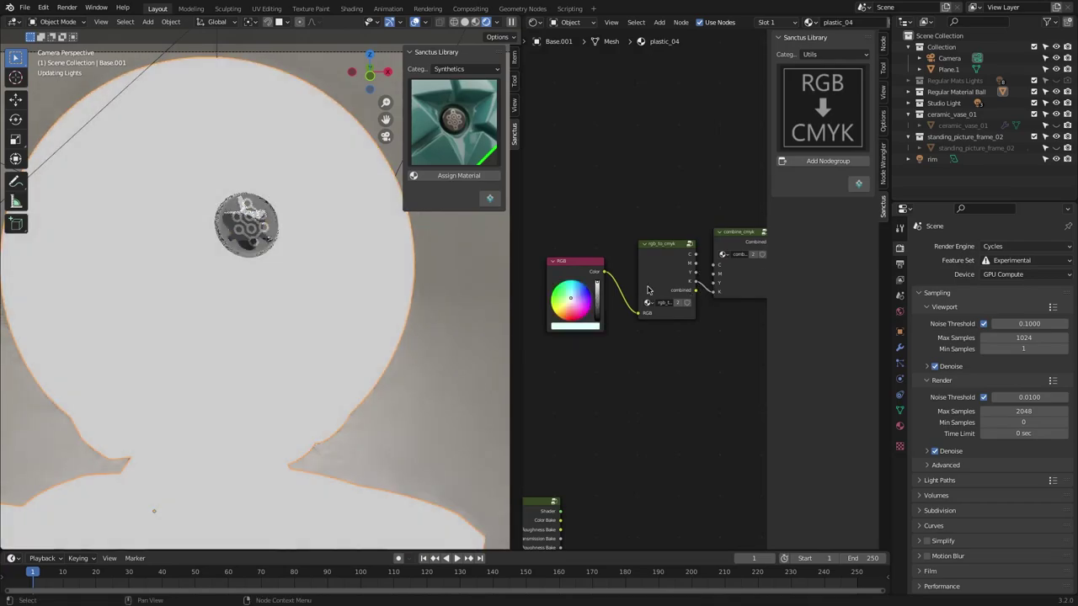
pyautogui.moveTo(699, 275)
pyautogui.mouseDown(button='middle')
pyautogui.moveTo(645, 280)
pyautogui.moveTo(684, 269)
pyautogui.mouseUp(button='middle')
pyautogui.moveTo(566, 297)
pyautogui.mouseDown()
pyautogui.moveTo(560, 305)
pyautogui.moveTo(581, 308)
pyautogui.moveTo(565, 310)
pyautogui.mouseUp()
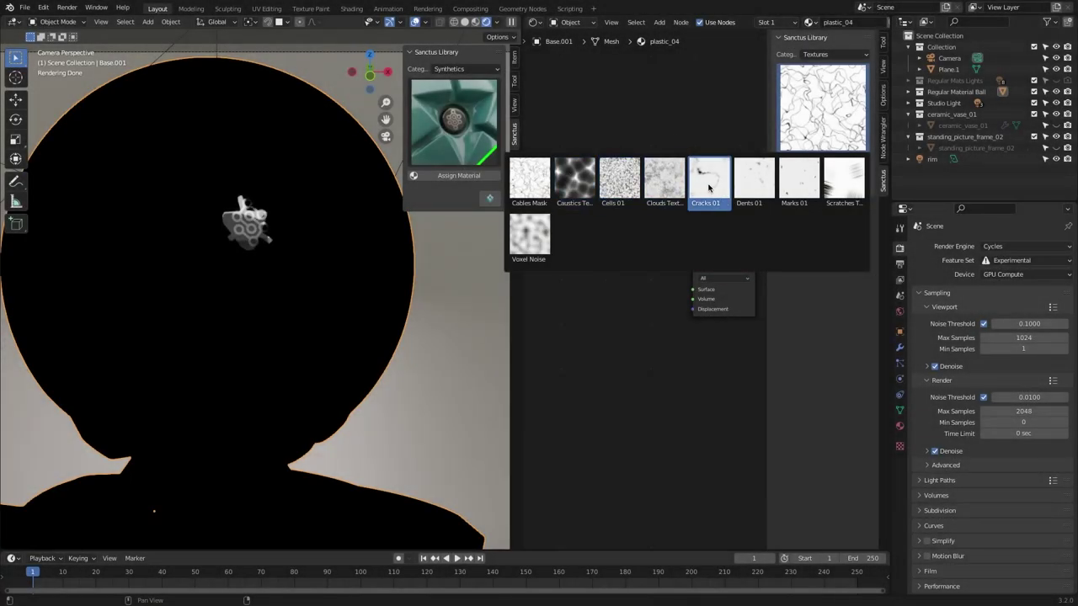
# Add the voxel_noise node group from the Textures category and connect its output to the Surface
pyautogui.click(802, 176)
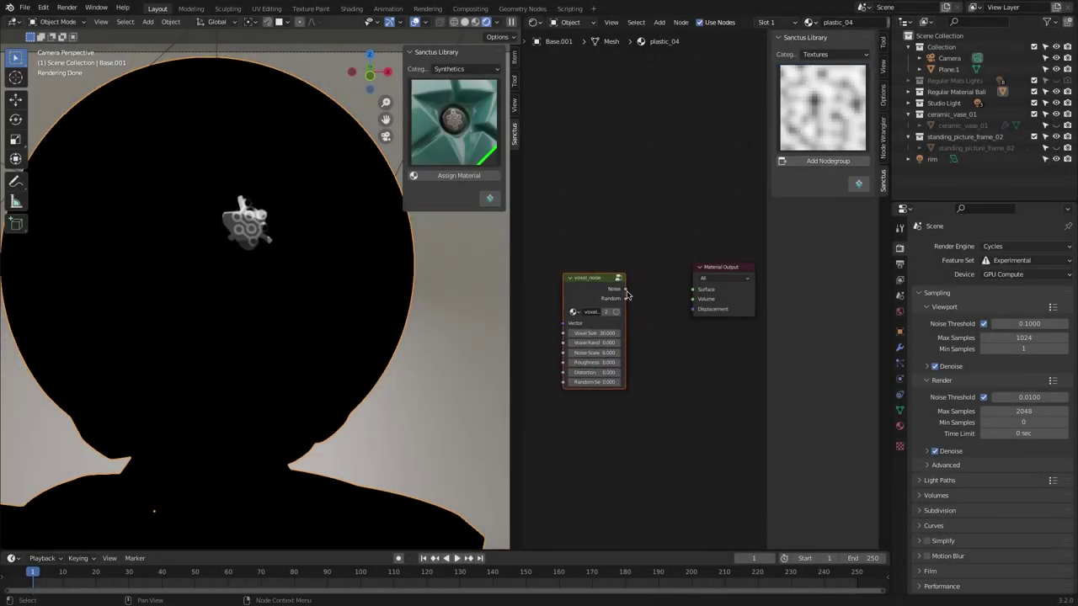
pyautogui.moveTo(626, 294); pyautogui.dragTo(692, 289)
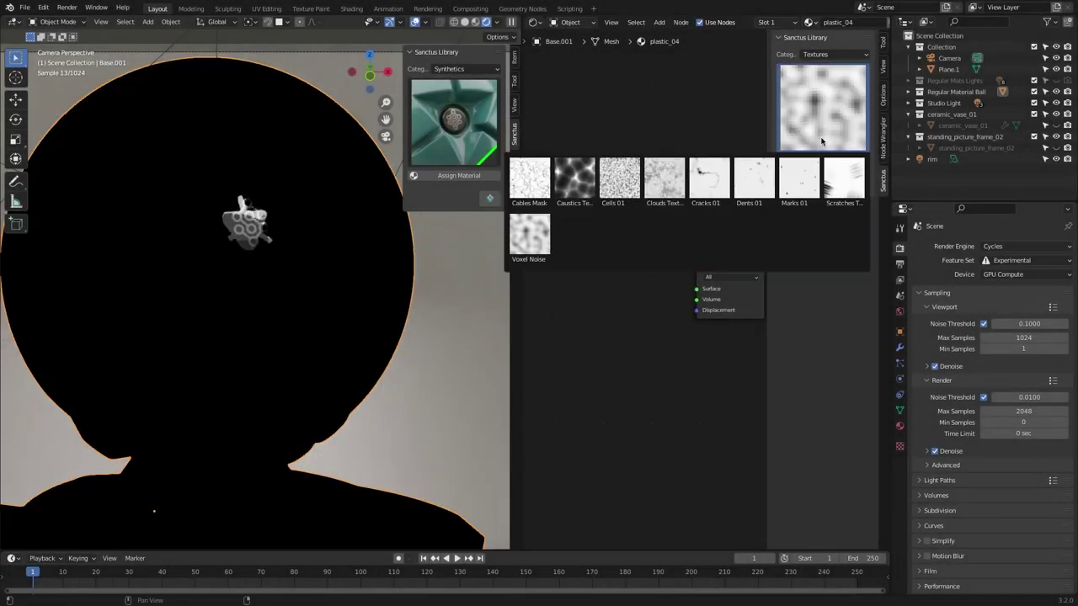
# Add the scratches_texture node group, link its Mask to the Surface, set Rotation to 1.2 and Scale to 0.97, and vary the Seed
pyautogui.click(828, 161)
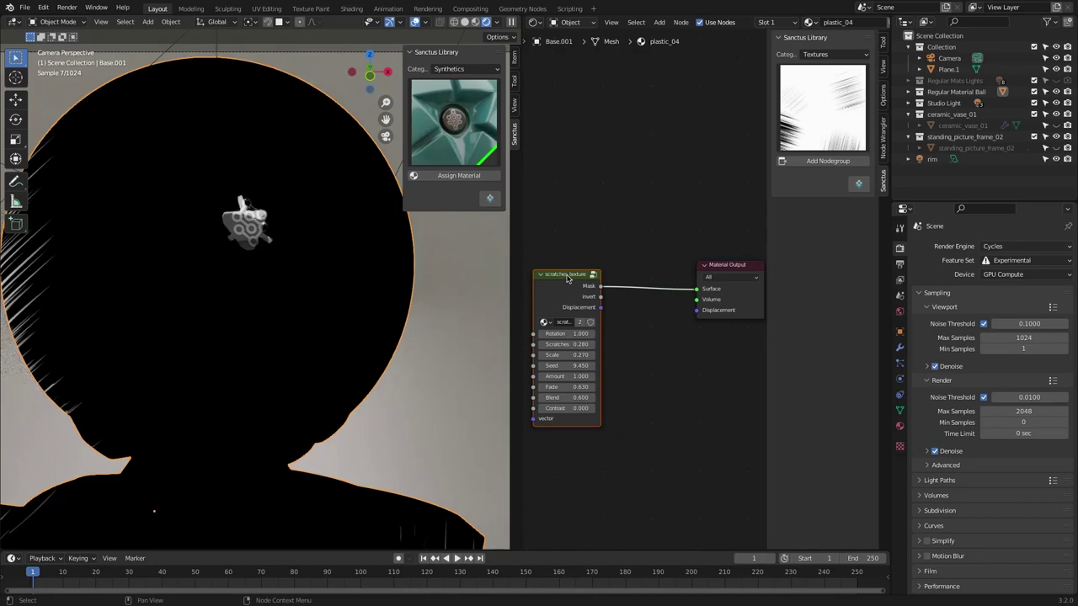
pyautogui.moveTo(566, 278); pyautogui.dragTo(600, 275)
pyautogui.moveTo(600, 331); pyautogui.dragTo(640, 331)
pyautogui.moveTo(594, 363); pyautogui.dragTo(601, 363)
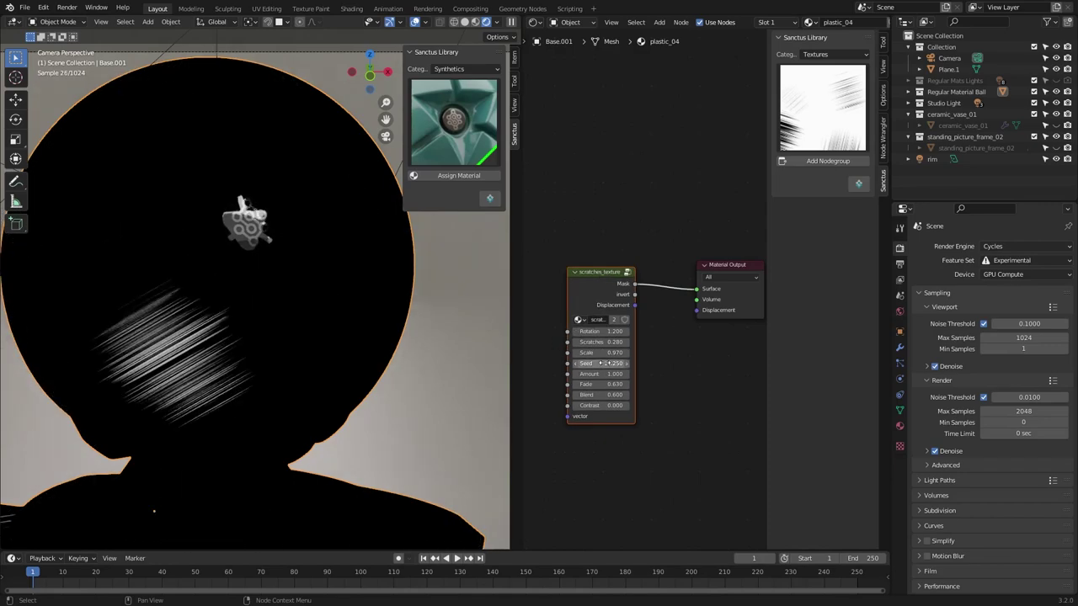
# Add the dents_01 node group, link its Mask to the Surface, and set its Scale to 0.95 and Distortion to 0.093
pyautogui.click(822, 108)
pyautogui.click(842, 183)
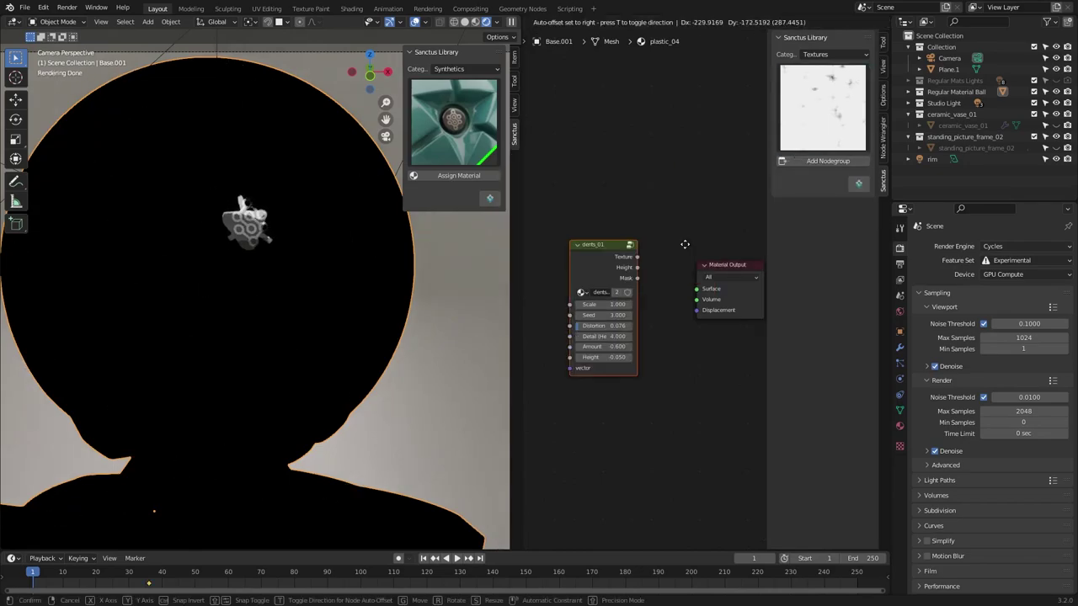
pyautogui.moveTo(589, 362); pyautogui.dragTo(595, 361)
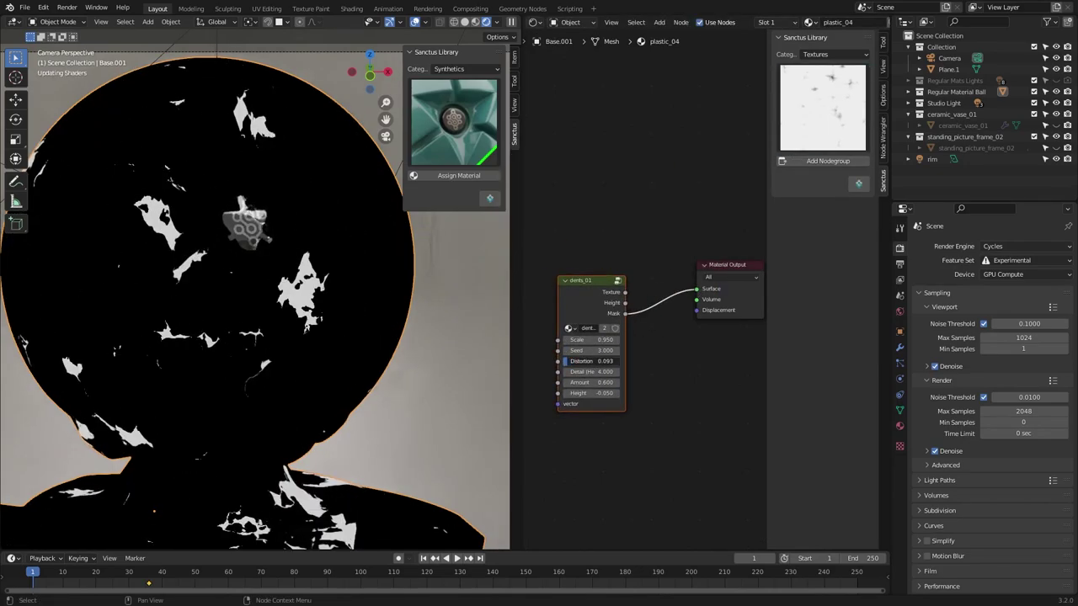
# Add the cracks_01 node group, link its Mask to the Surface, and adjust its Detail and Scale
pyautogui.click(822, 107)
pyautogui.click(523, 181)
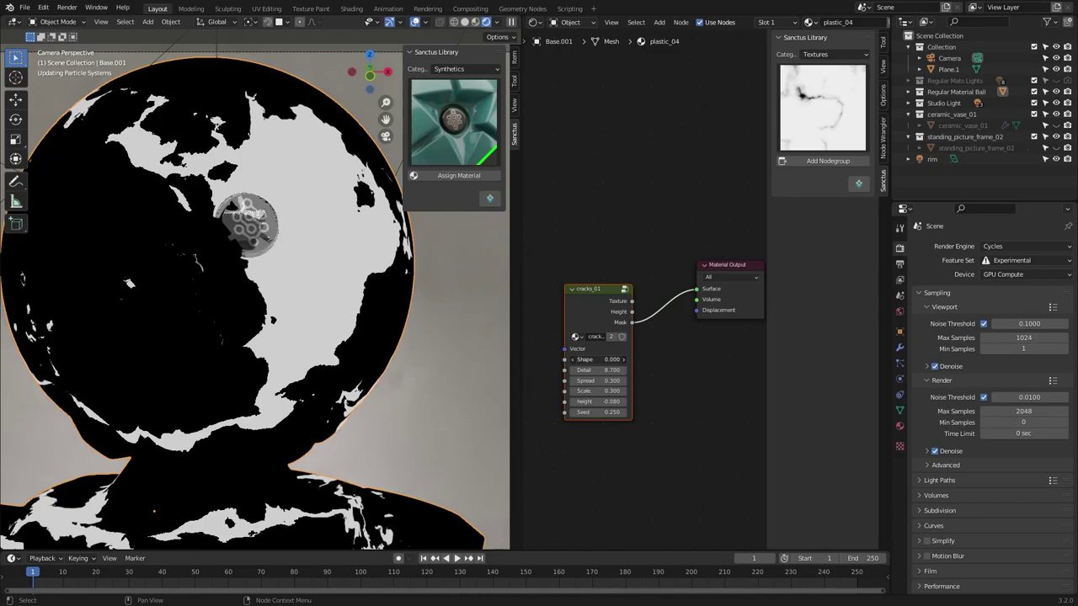
pyautogui.moveTo(599, 369); pyautogui.dragTo(619, 391)
# Replace cracks_01 with the clouds_texture node group and preview its Texture 01 and Texture 02 outputs on the Surface
pyautogui.press('x')
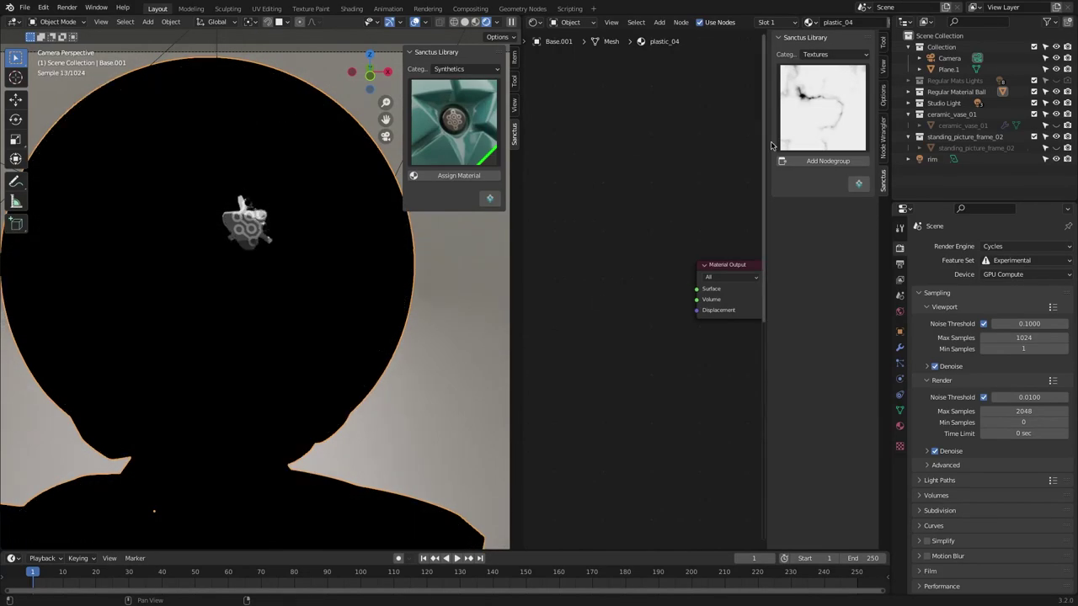
pyautogui.click(822, 108)
pyautogui.click(547, 210)
pyautogui.moveTo(618, 287); pyautogui.dragTo(696, 299)
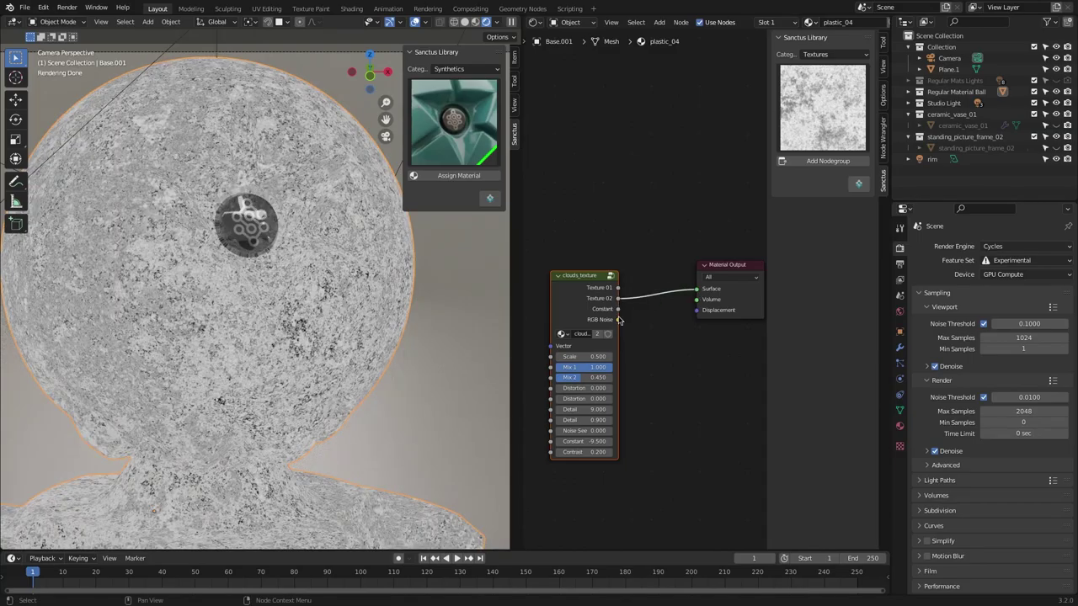
# Replace clouds_texture with the cells_01 node group and link its Texture output to the Surface
pyautogui.press('x')
pyautogui.click(822, 107)
pyautogui.click(637, 193)
pyautogui.click(828, 161)
pyautogui.click(625, 319)
pyautogui.moveTo(625, 319); pyautogui.dragTo(696, 289)
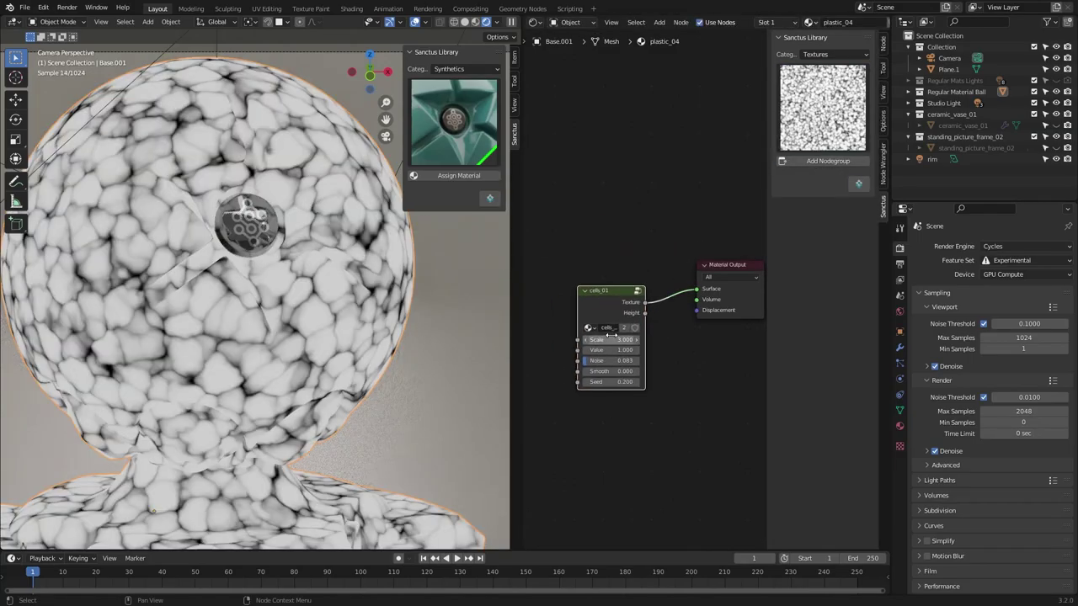
# Replace cells_01 with the caustics_texture node group linked to the Surface, and keyframe its animate value at frames 1 and 101
pyautogui.press('x')
pyautogui.click(822, 108)
pyautogui.click(826, 157)
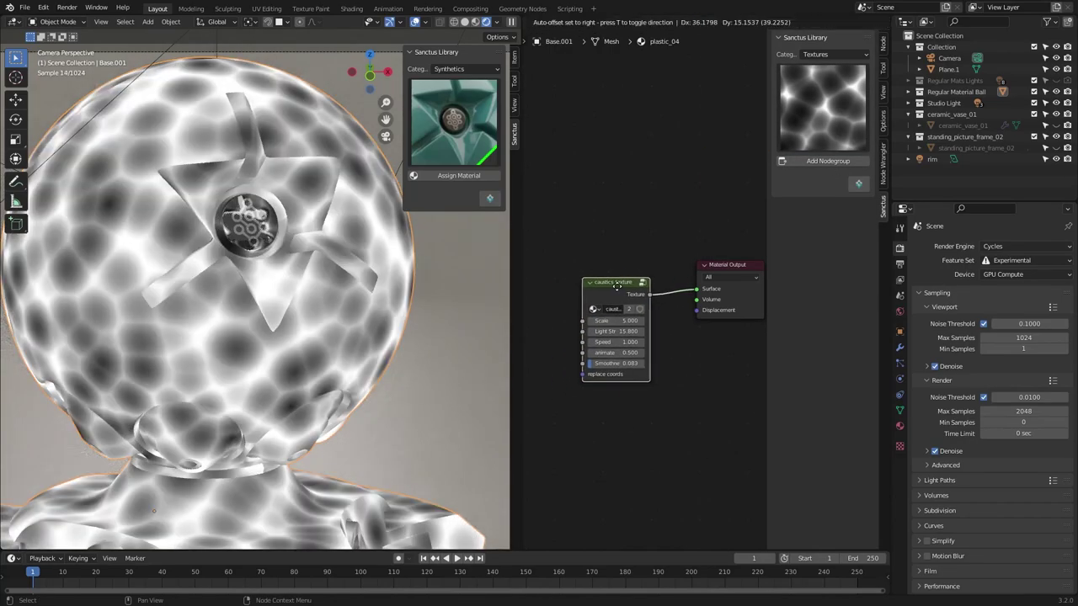
pyautogui.rightClick(631, 352)
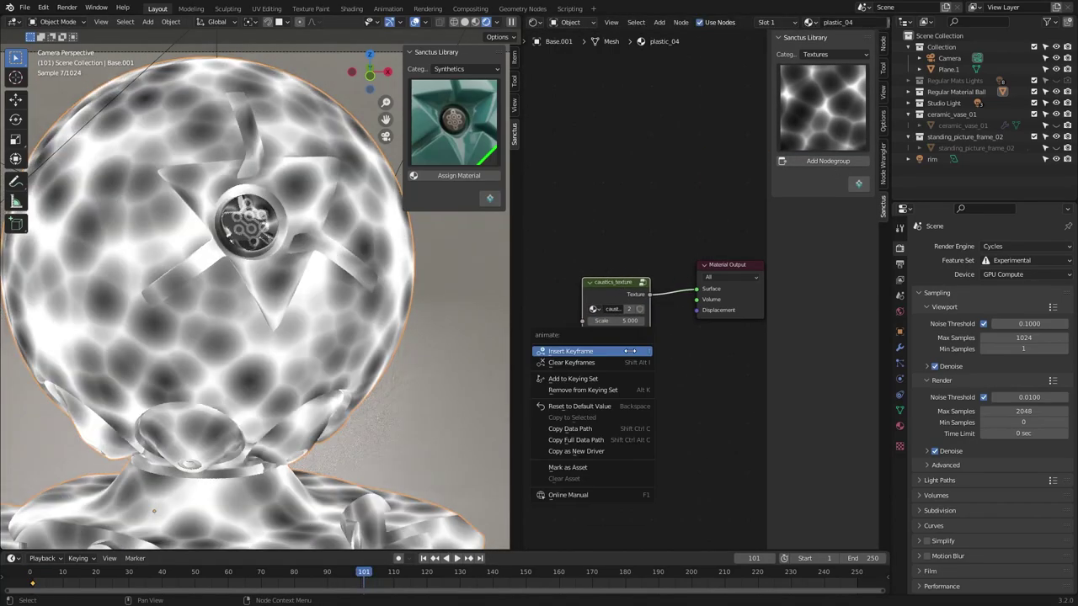
pyautogui.press('Escape')
pyautogui.hotkey('shift', 'Left')
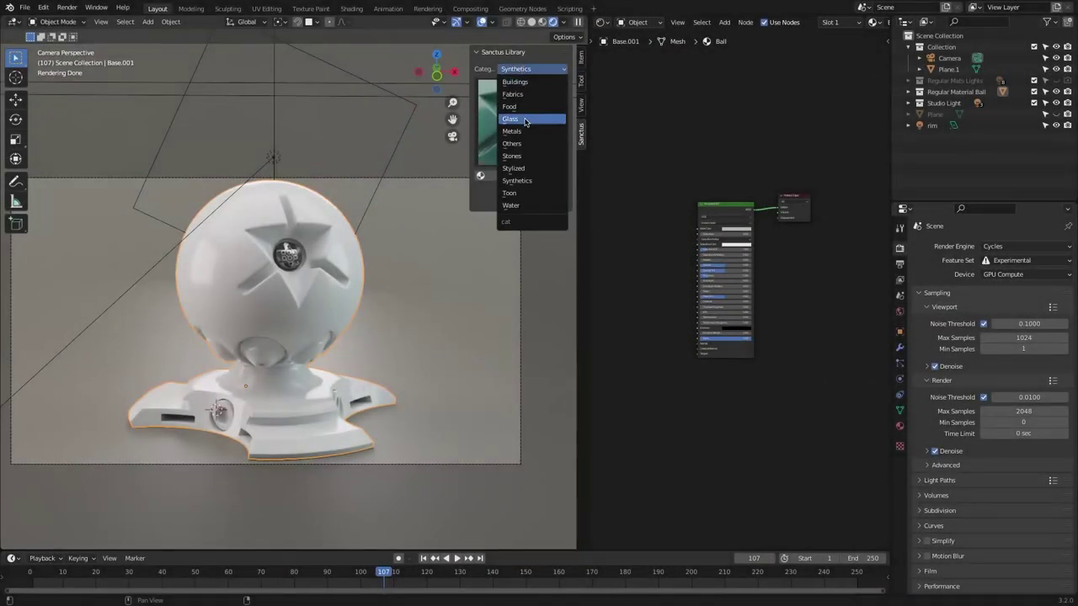
# Assign the Arch Glass 01 and 02 materials from the Glass category to the material ball in turn
pyautogui.click(522, 113)
pyautogui.click(518, 126)
pyautogui.click(720, 199)
pyautogui.click(524, 175)
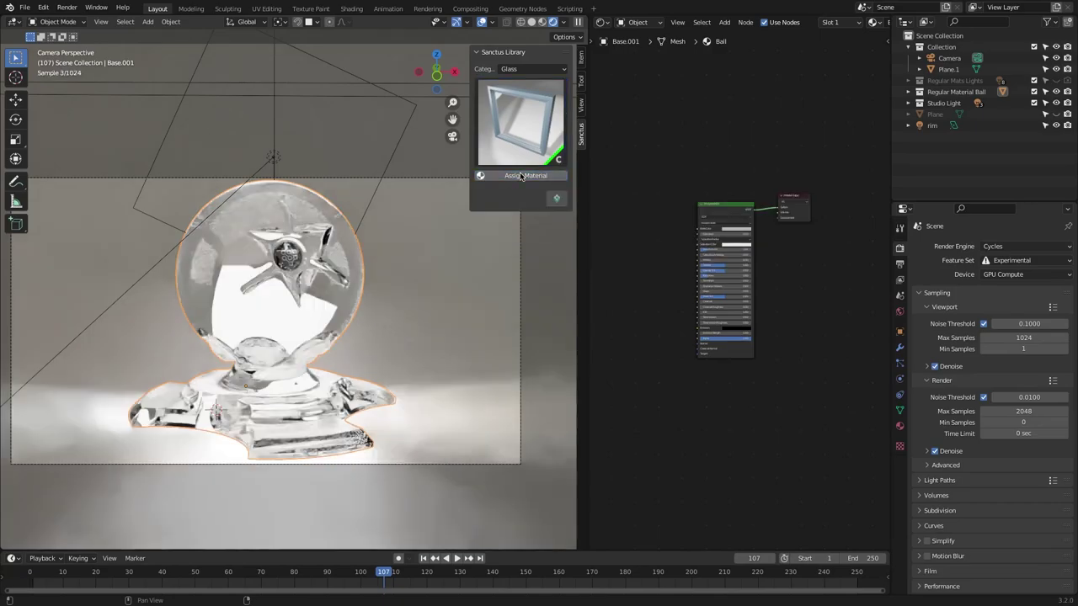
pyautogui.click(522, 122)
pyautogui.click(526, 178)
# Assign the Arch Glass 03 and 04 materials to the material ball in turn
pyautogui.click(522, 125)
pyautogui.click(632, 192)
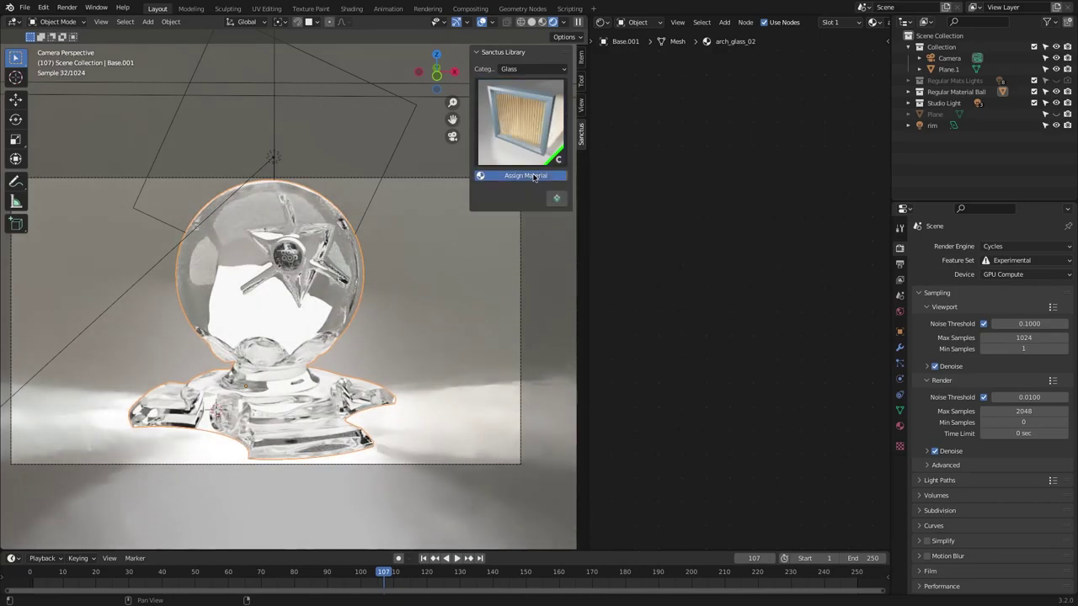
pyautogui.click(525, 176)
pyautogui.click(528, 133)
pyautogui.click(616, 194)
pyautogui.click(525, 175)
# Assign the Arch Glass 05 and 06 materials to the material ball in turn
pyautogui.click(522, 122)
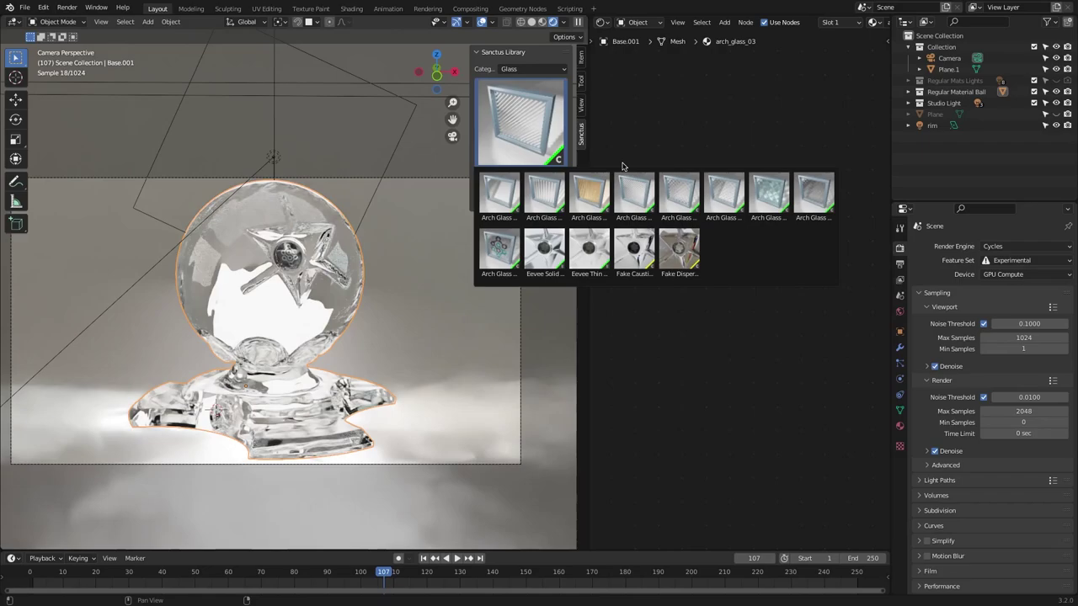
pyautogui.click(679, 196)
pyautogui.click(522, 122)
pyautogui.click(714, 199)
pyautogui.click(531, 174)
pyautogui.click(522, 122)
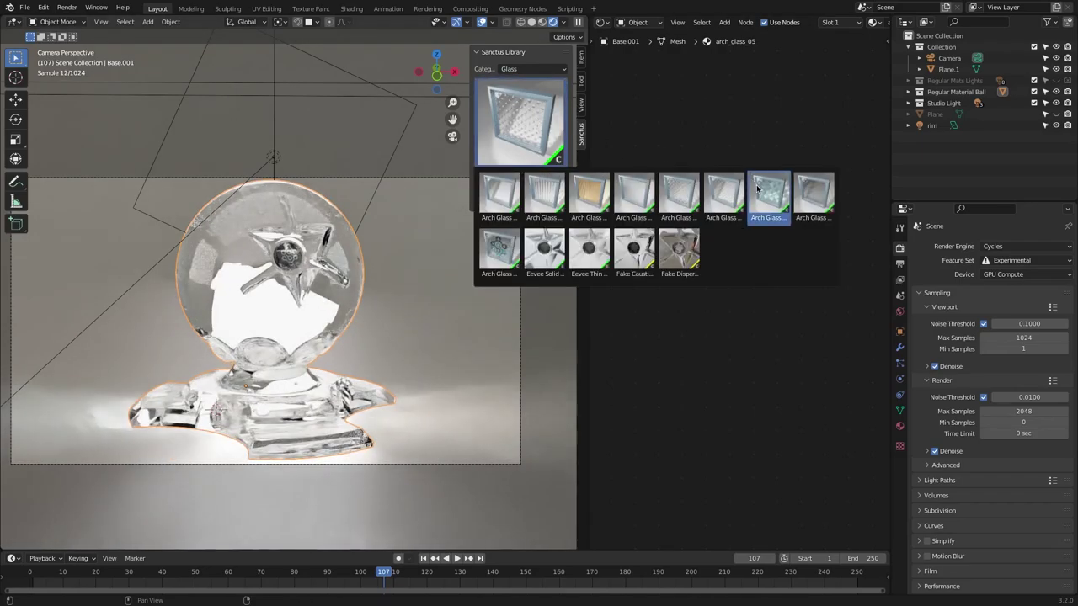
# Assign the Arch Glass 07 and 08 materials to the material ball in turn
pyautogui.click(769, 194)
pyautogui.click(525, 175)
pyautogui.click(522, 122)
pyautogui.click(813, 193)
pyautogui.click(525, 175)
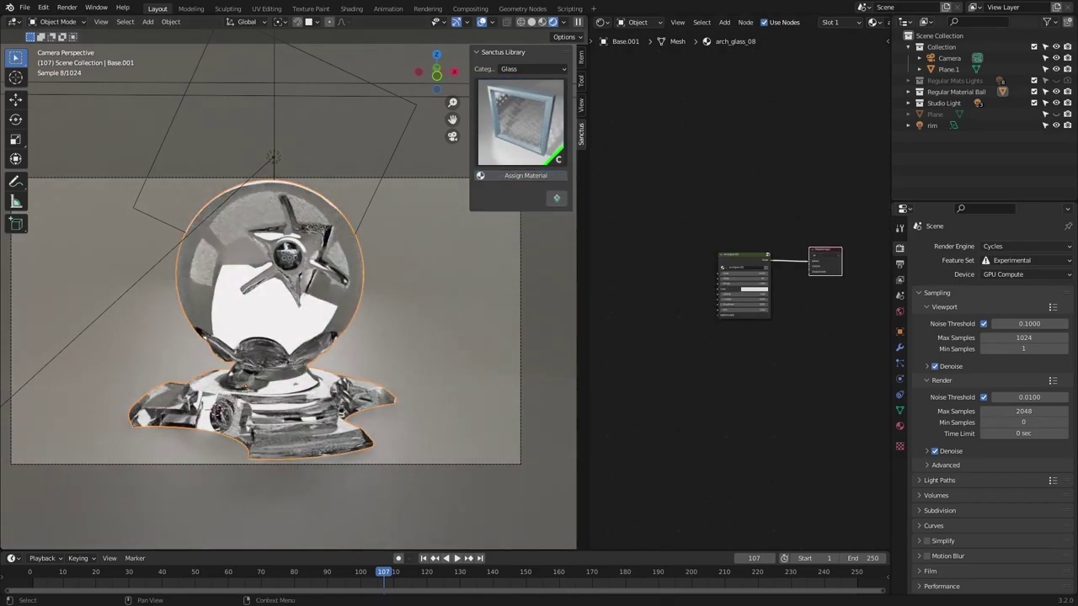
# Assign the Arch Glass 09 mosaic material to the plane object
pyautogui.click(522, 122)
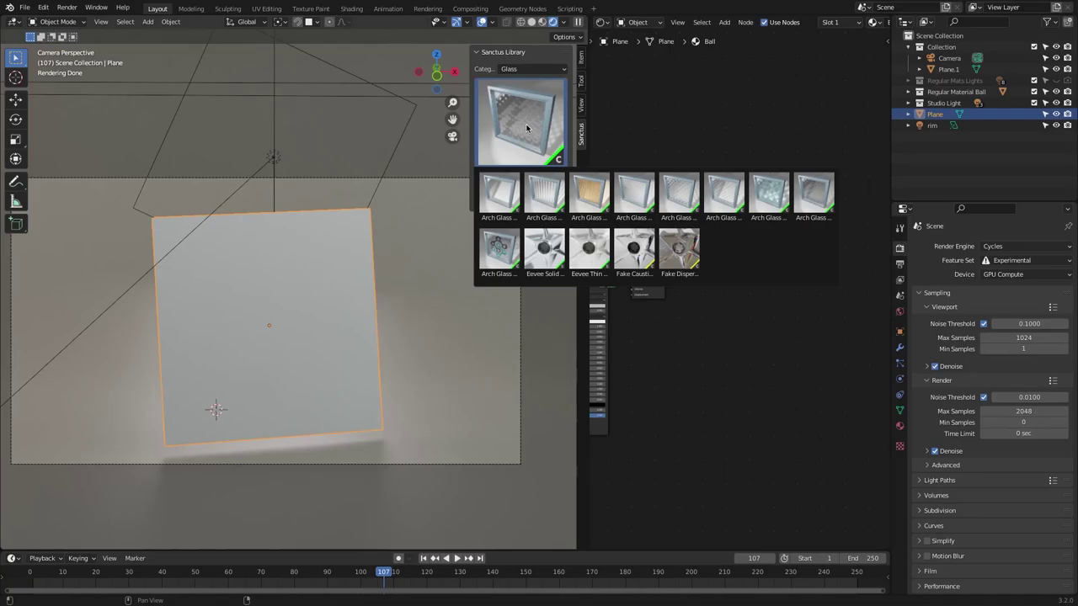
pyautogui.click(501, 241)
pyautogui.click(526, 175)
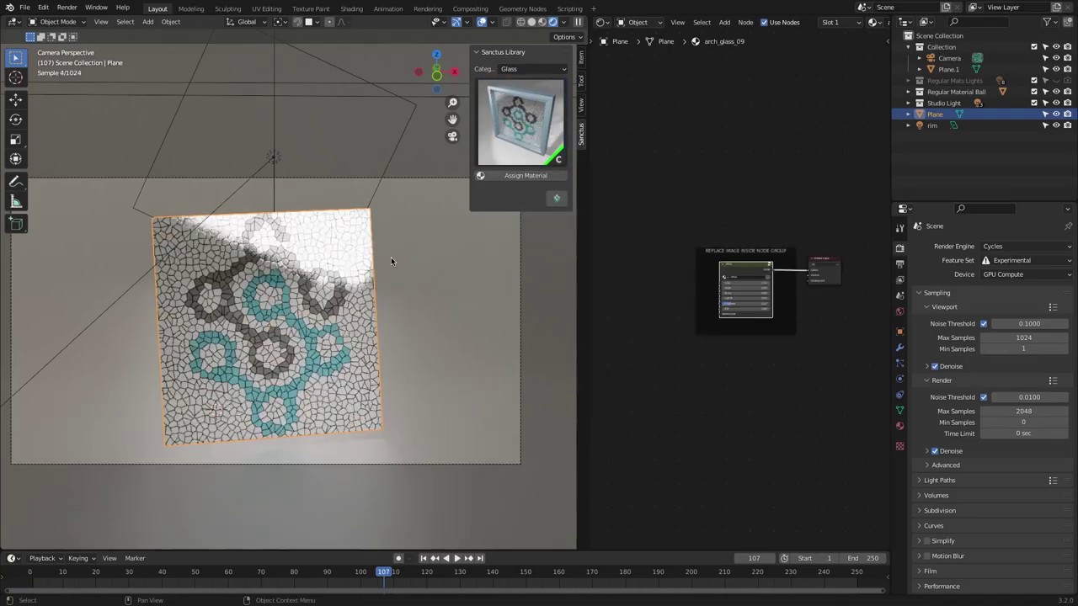
# Replace the image inside the vitraux node group with logo.png and rotate the plane about the Z axis
pyautogui.click(771, 264)
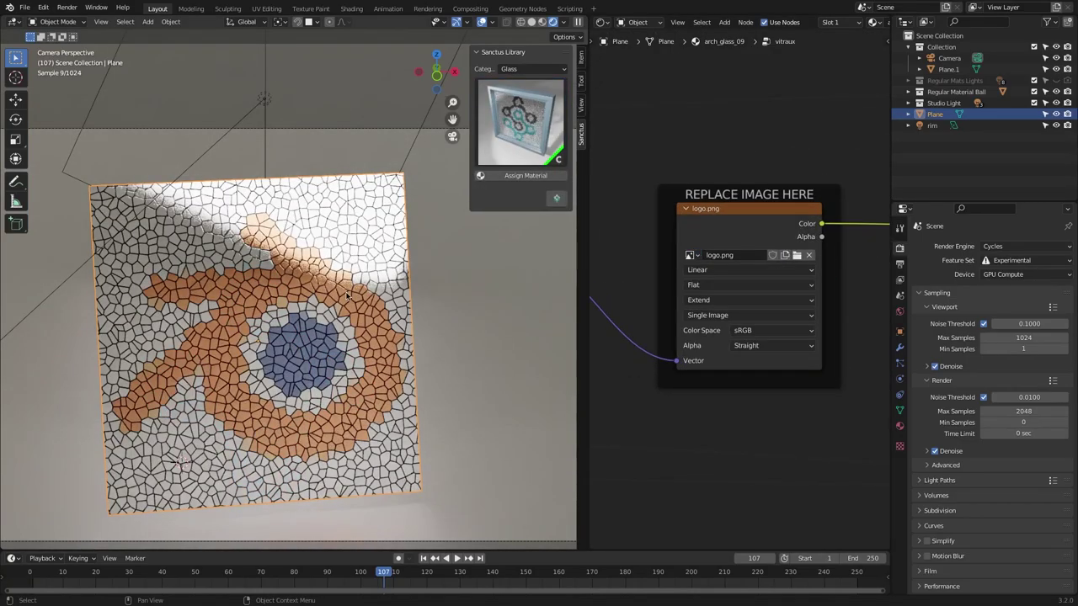
pyautogui.press('r')
pyautogui.press('z')
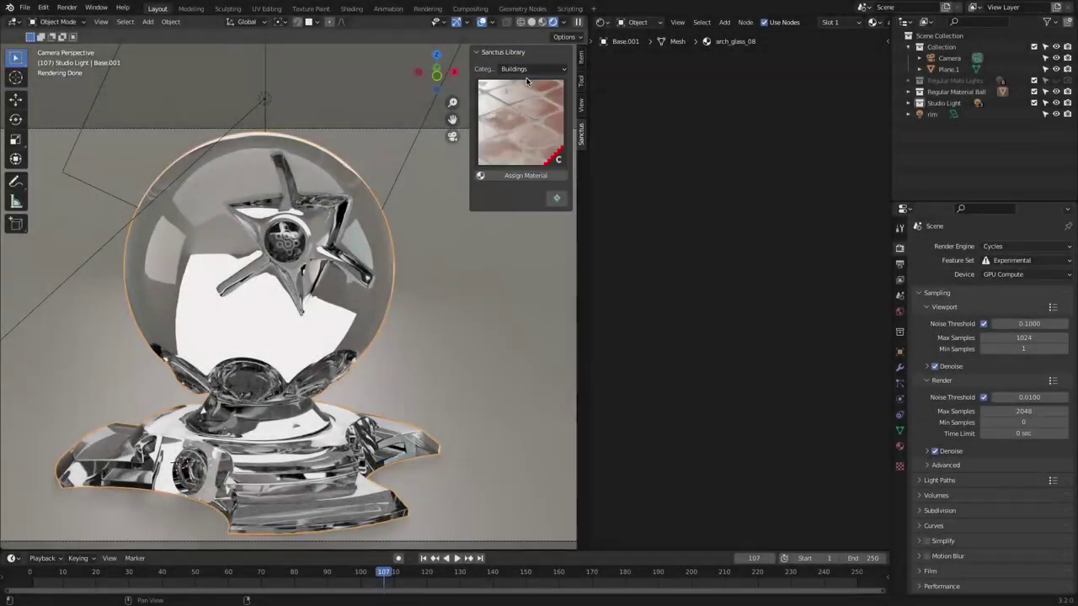
# Assign the ceramic_hex_tiles_01 material from the Buildings category to the material ball
pyautogui.click(527, 118)
pyautogui.click(497, 278)
pyautogui.click(525, 175)
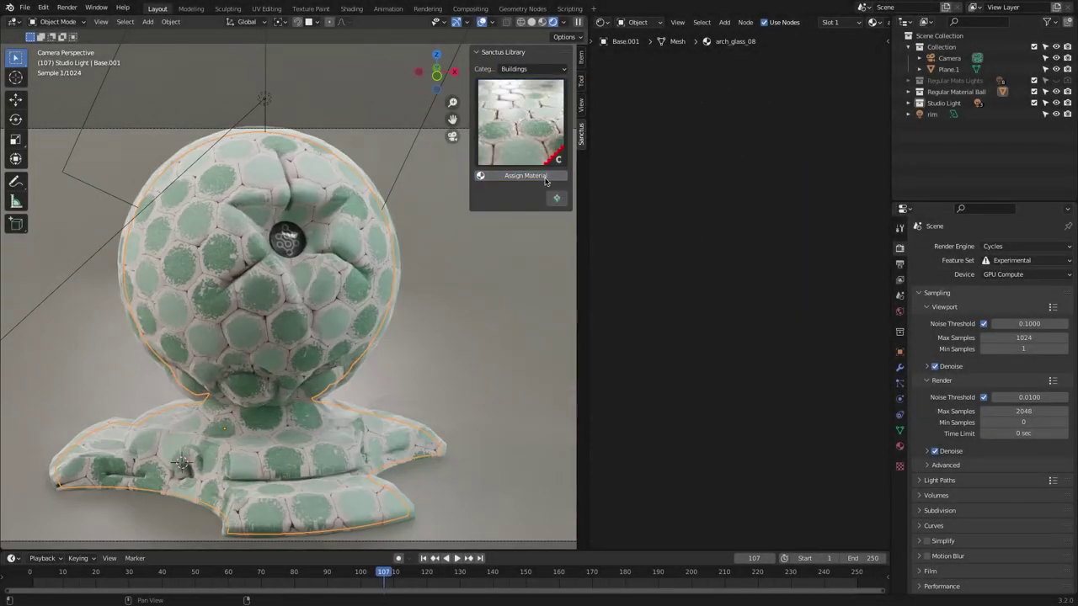
# Set the ceramic_hex_tiles_01 node's Scale to 3.14, Round Corners to 0.105, Profile to 0.08 and Tilt to 0
pyautogui.scroll(4, 334, 268)
pyautogui.scroll(3, 334, 268)
pyautogui.moveTo(733, 265); pyautogui.dragTo(762, 299)
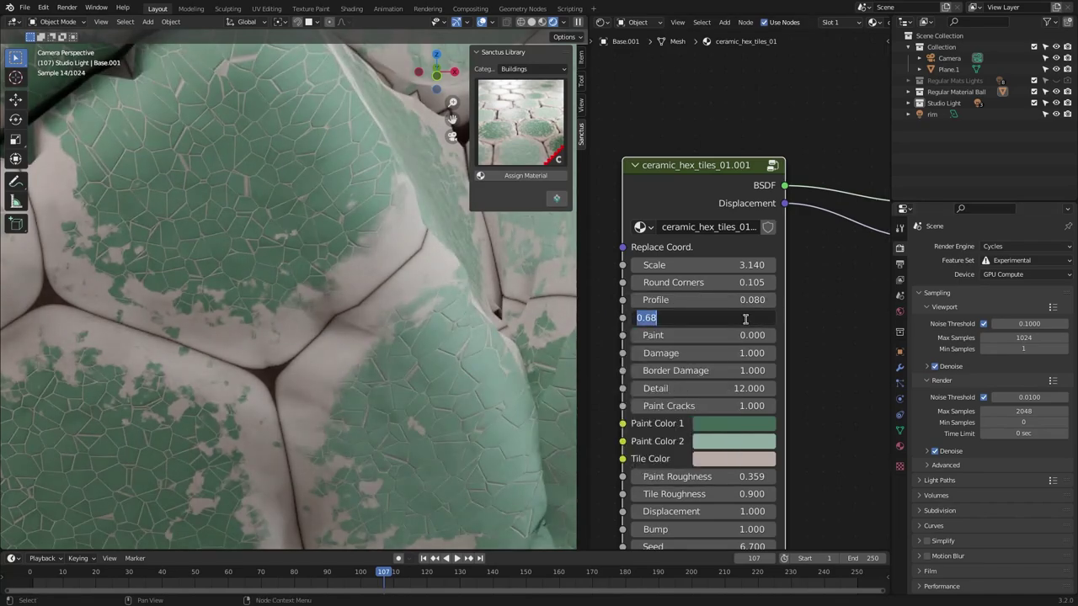
pyautogui.write('0')
pyautogui.press('Return')
# Set the tiles' Paint to 0.52, Border Damage 2.22, Detail 13.53, Paint Cracks -3.57, Paint Roughness 0.059 and Tile Roughness 0.3, and adjust Displacement
pyautogui.moveTo(745, 335)
pyautogui.mouseDown()
pyautogui.moveTo(808, 335)
pyautogui.moveTo(729, 336)
pyautogui.moveTo(808, 371)
pyautogui.mouseUp()
pyautogui.moveTo(746, 406); pyautogui.dragTo(699, 406)
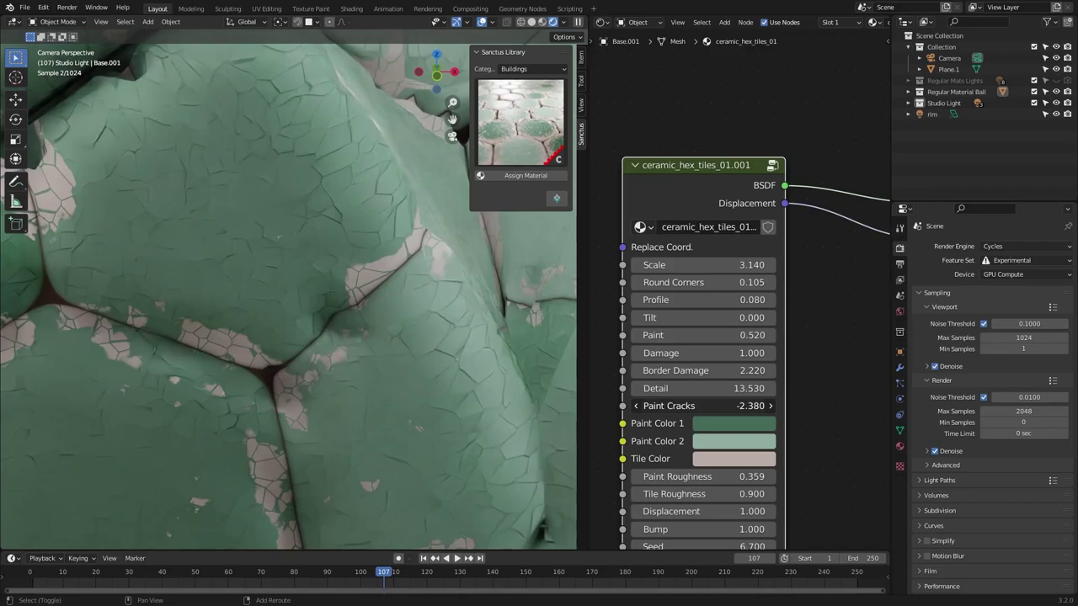
pyautogui.scroll(2, 720, 401)
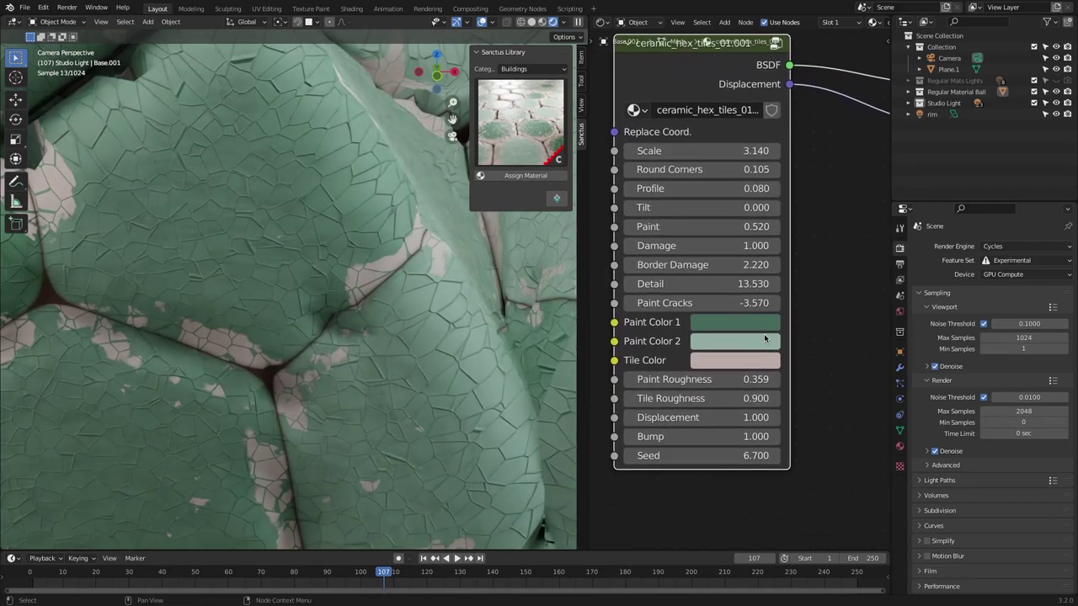
pyautogui.moveTo(733, 365); pyautogui.dragTo(708, 365)
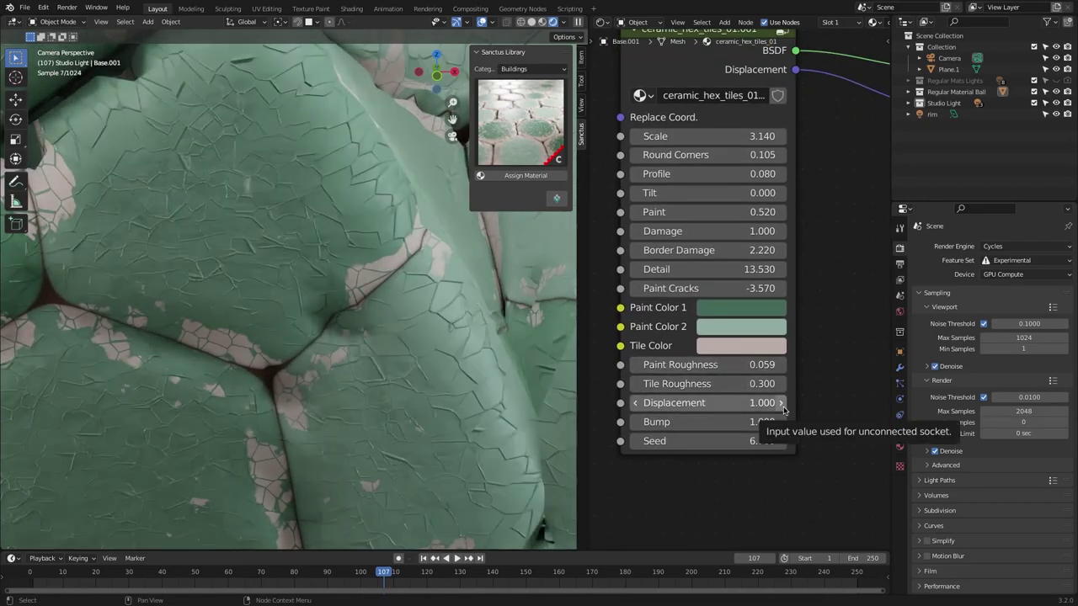
pyautogui.moveTo(781, 408)
pyautogui.mouseDown()
pyautogui.moveTo(796, 407)
pyautogui.moveTo(771, 408)
pyautogui.moveTo(791, 408)
pyautogui.mouseUp()
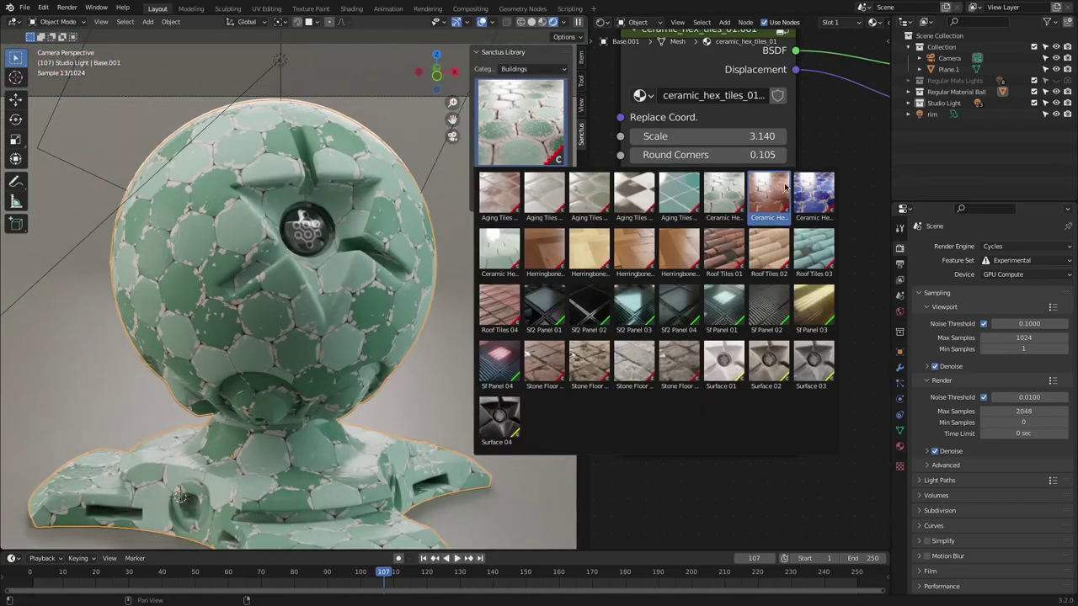
# Assign ceramic_hex_tiles_02 to the ball and set Round Corners to 0.11, Border Damage to 1 and Paint Cracks to about -1.6
pyautogui.click(630, 248)
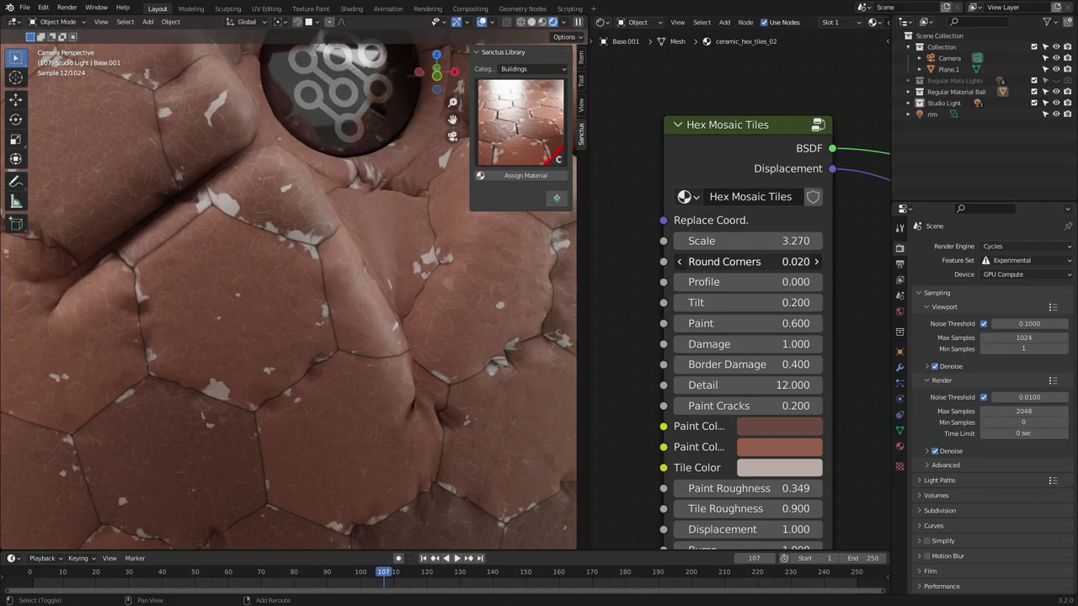
pyautogui.moveTo(741, 364); pyautogui.dragTo(808, 364)
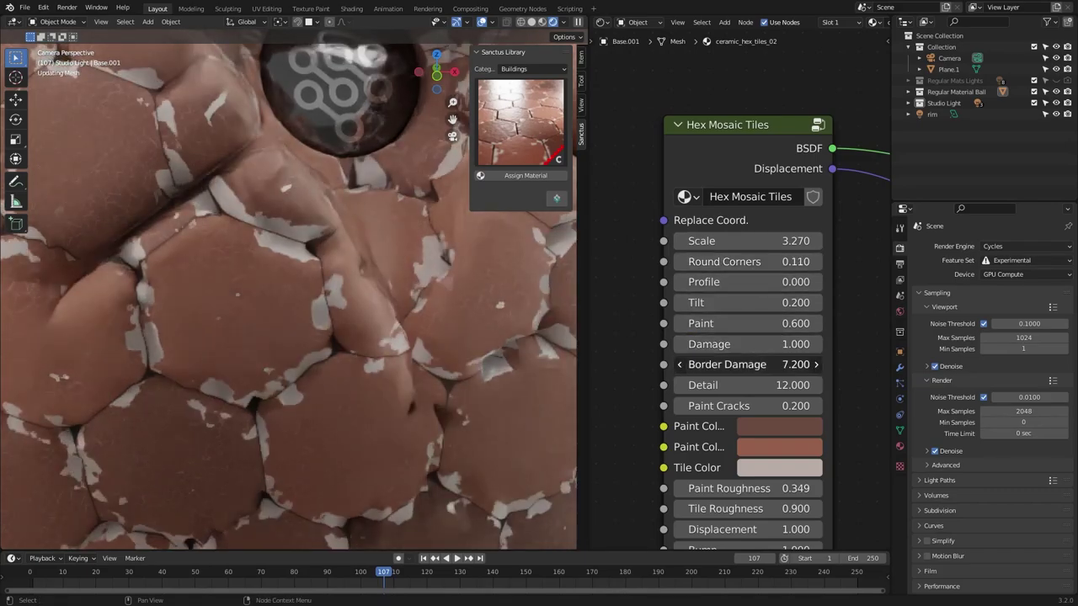
pyautogui.moveTo(755, 405); pyautogui.dragTo(771, 405)
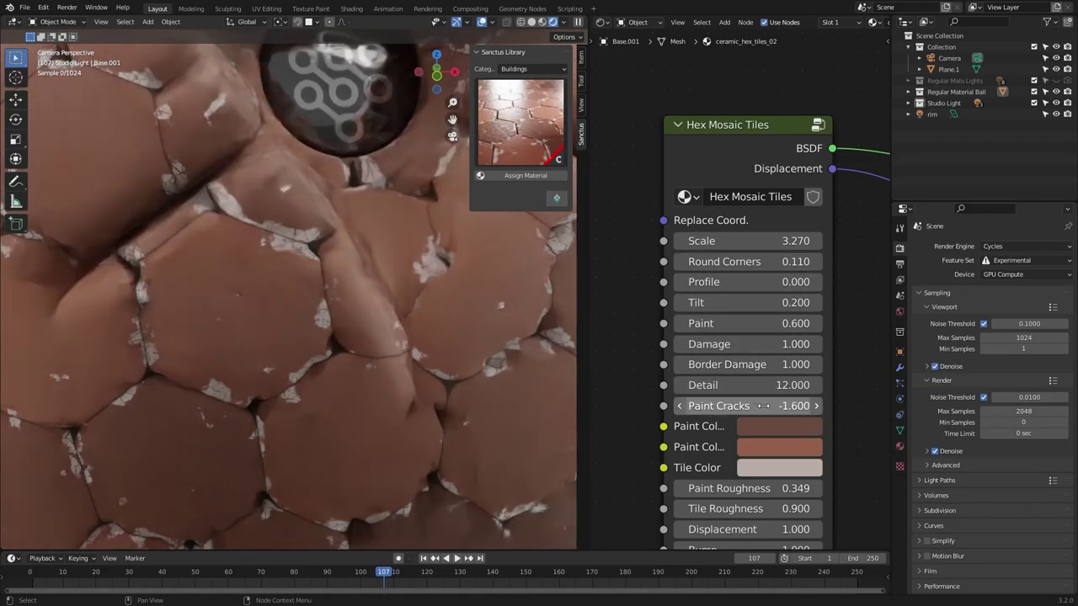
# Assign the ceramic_hex_tiles_03 material to the ball and adjust its Paint Cracks to about -5.8
pyautogui.keyDown('shift'); pyautogui.scroll(-3, 771, 361); pyautogui.keyUp('shift')
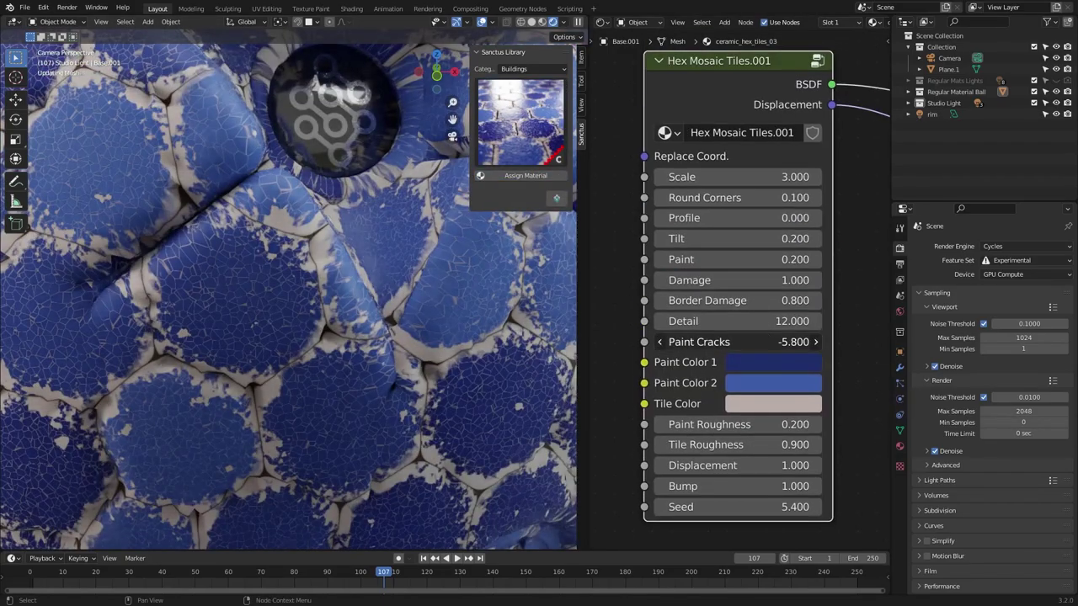
pyautogui.moveTo(755, 342); pyautogui.dragTo(762, 342)
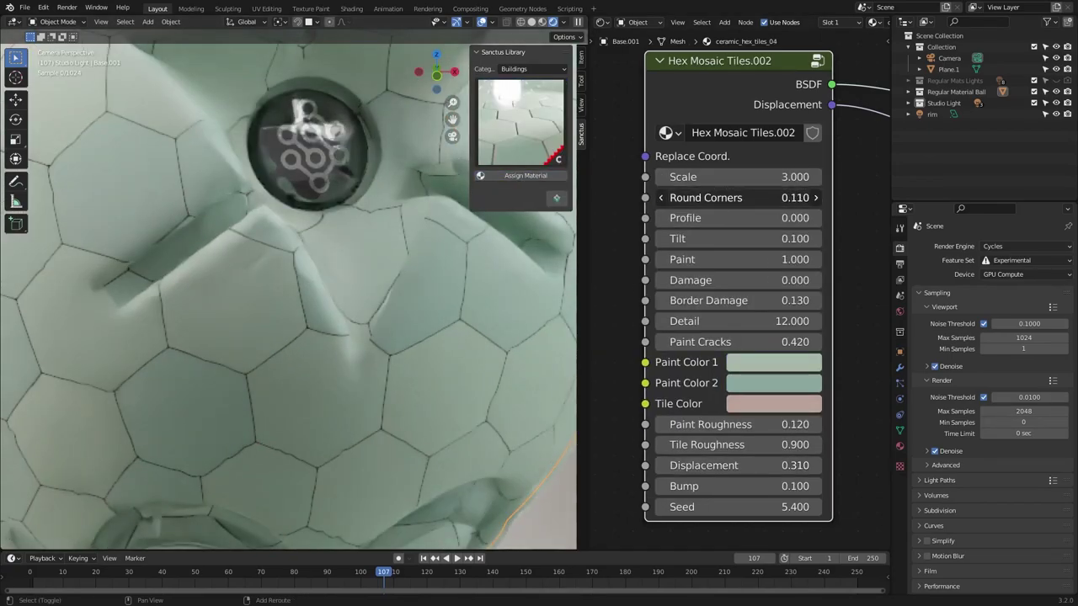
# Assign ceramic_hex_tiles_04 to the ball and set Round Corners to 0.13, Tilt to 0, Damage to 1, Border Damage to 6.33 and Detail to 15
pyautogui.moveTo(725, 197); pyautogui.dragTo(729, 197)
pyautogui.moveTo(724, 239); pyautogui.dragTo(746, 238)
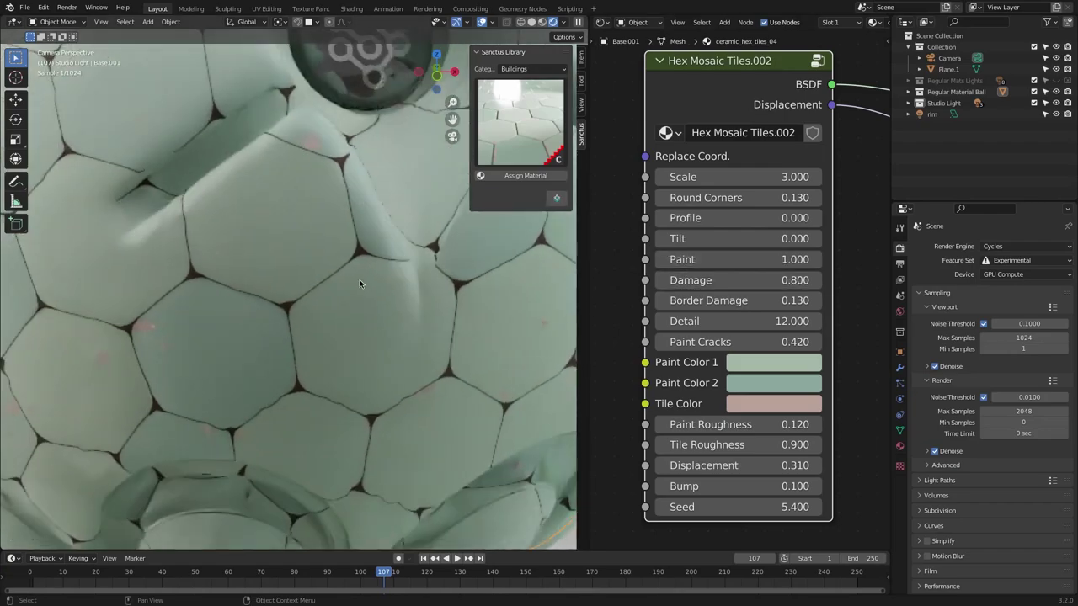
pyautogui.moveTo(724, 300); pyautogui.dragTo(752, 301)
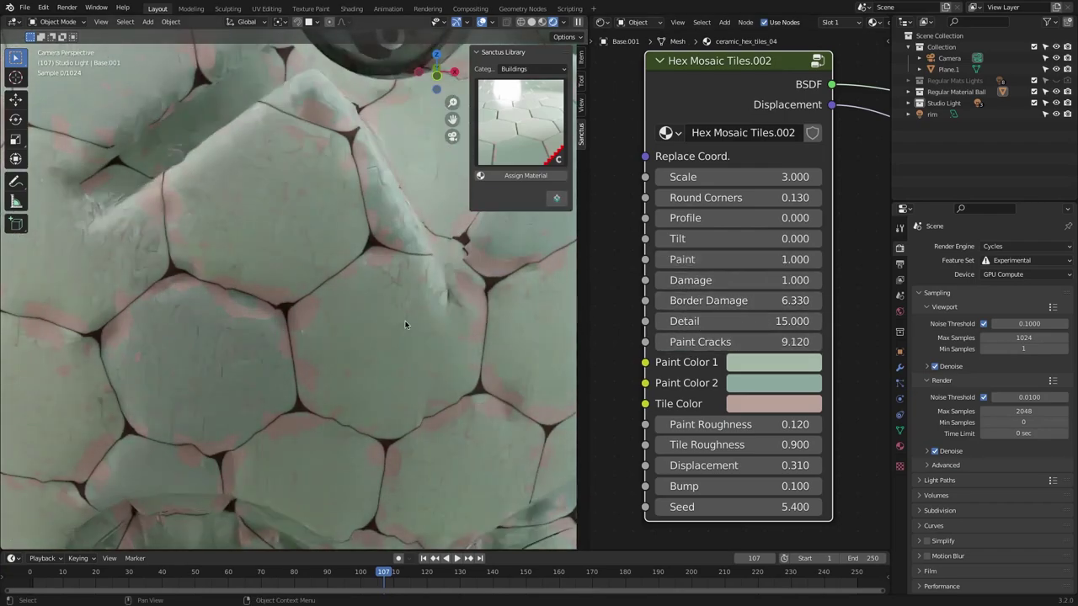
# Set the ceramic_hex_tiles_04 node's Paint Cracks to about 7.82 and Paint Roughness to 0
pyautogui.moveTo(733, 342); pyautogui.dragTo(665, 342)
pyautogui.moveTo(480, 318); pyautogui.dragTo(777, 361)
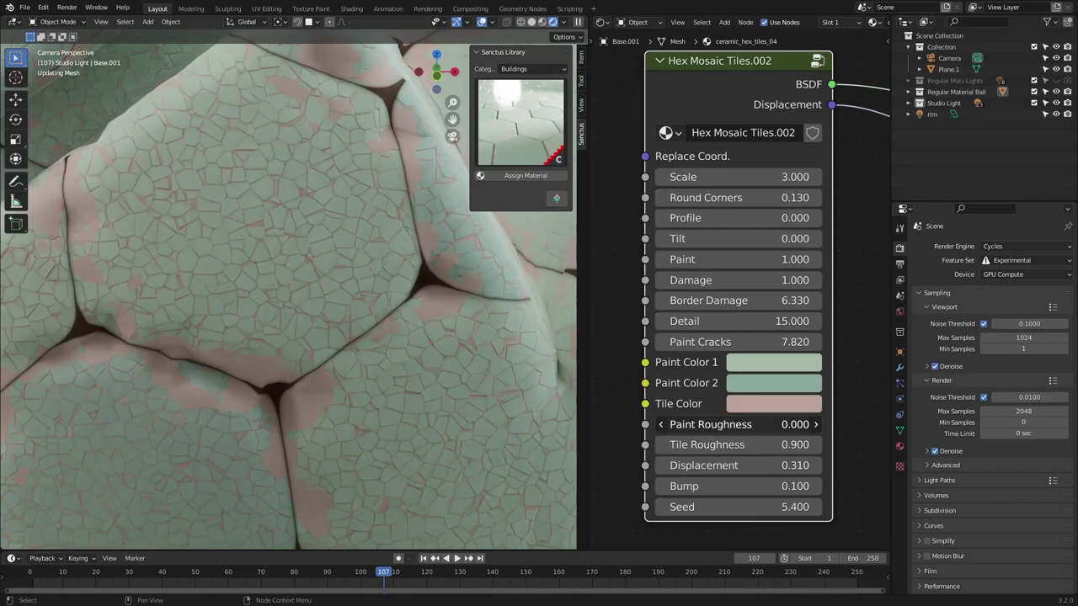
pyautogui.click(815, 342)
pyautogui.moveTo(783, 445); pyautogui.dragTo(778, 373, button='middle')
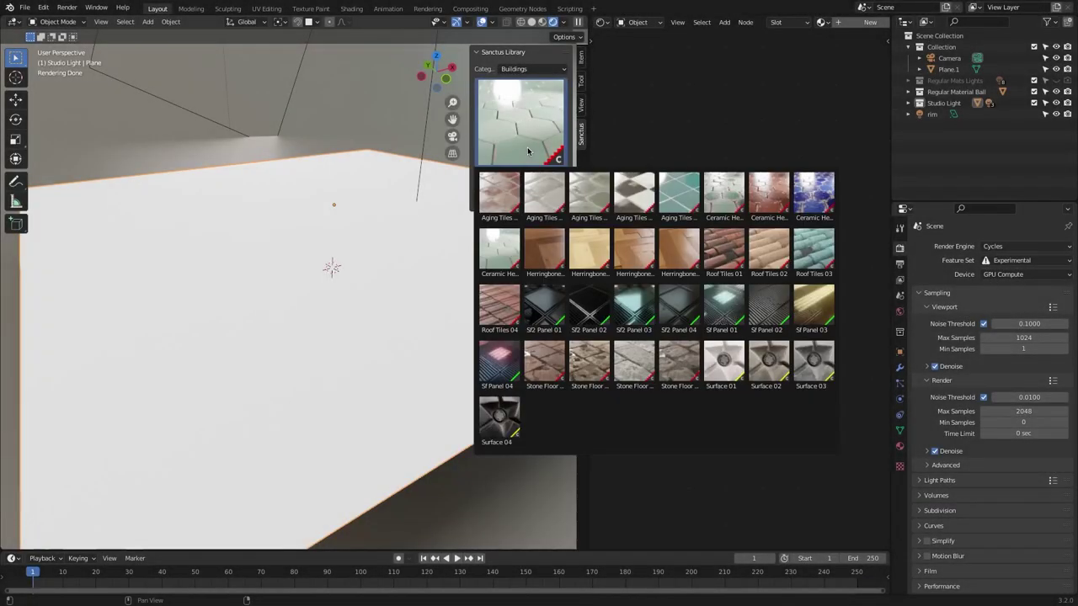
# Assign the aging_tiles_01 building material to the plane and switch it to its Advanced node
pyautogui.click(503, 188)
pyautogui.click(525, 175)
pyautogui.scroll(4, 808, 337)
pyautogui.scroll(-8, 813, 314)
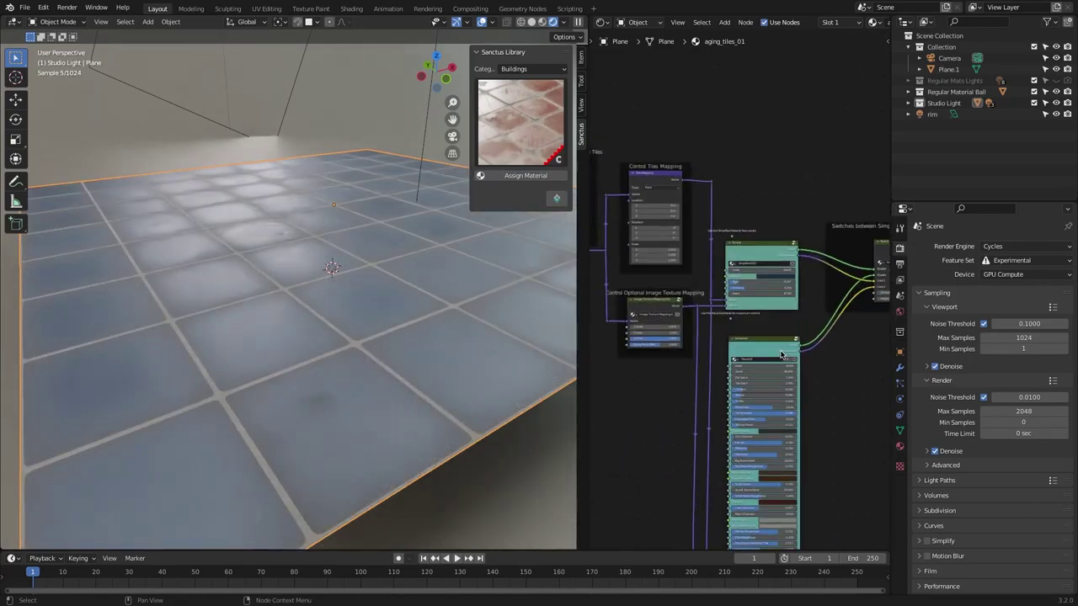
pyautogui.scroll(5, 741, 295)
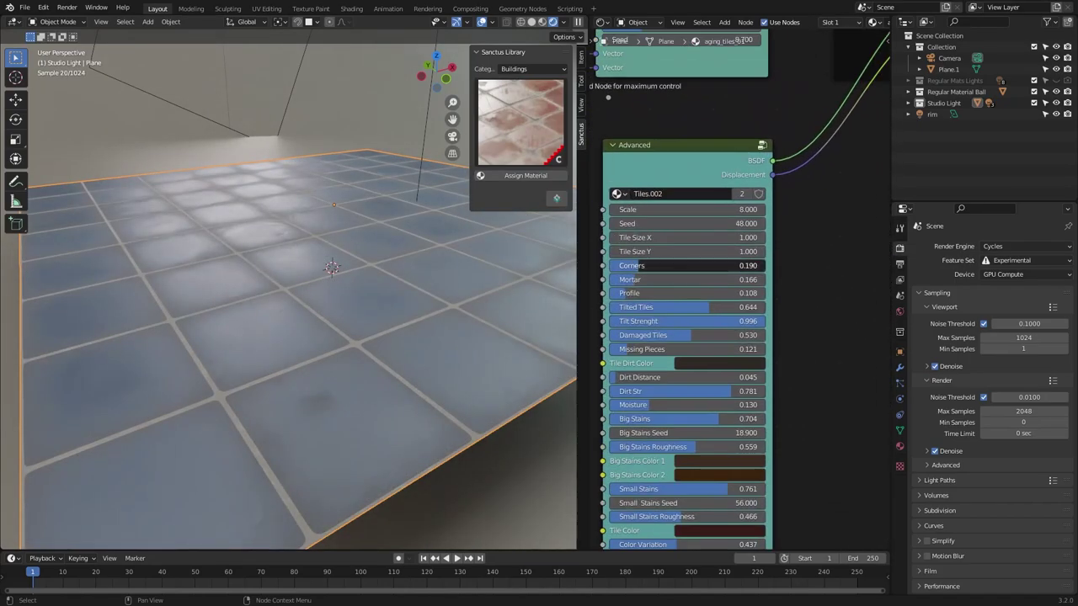
pyautogui.scroll(-5, 741, 265)
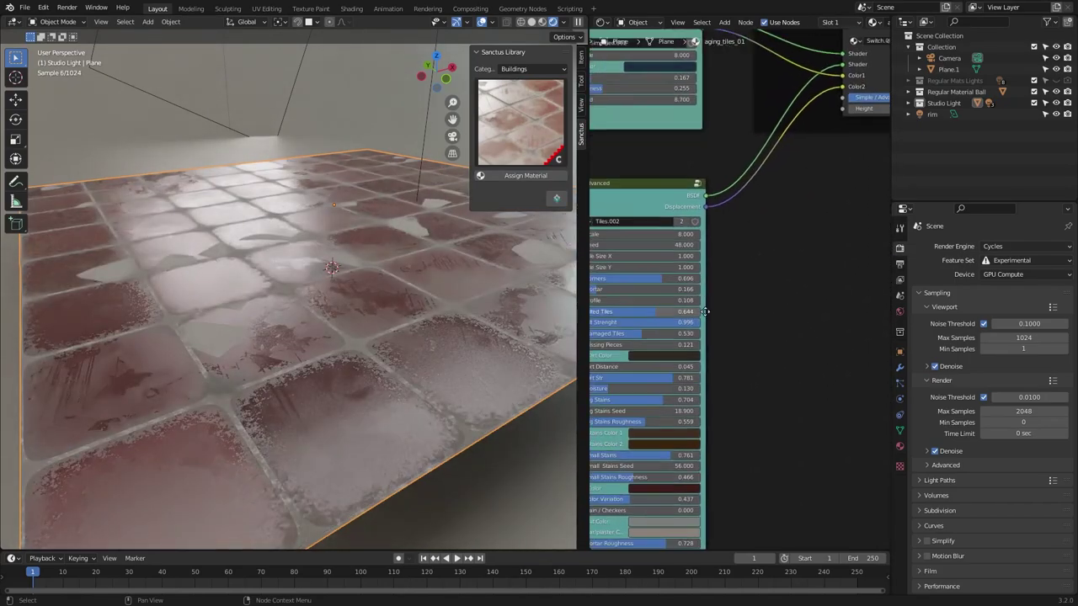
# Set the Advanced tiles node's Corners to about 0.595, Mortar to about 0.292 and Tilt Strength to about 0.839
pyautogui.scroll(6, 730, 320)
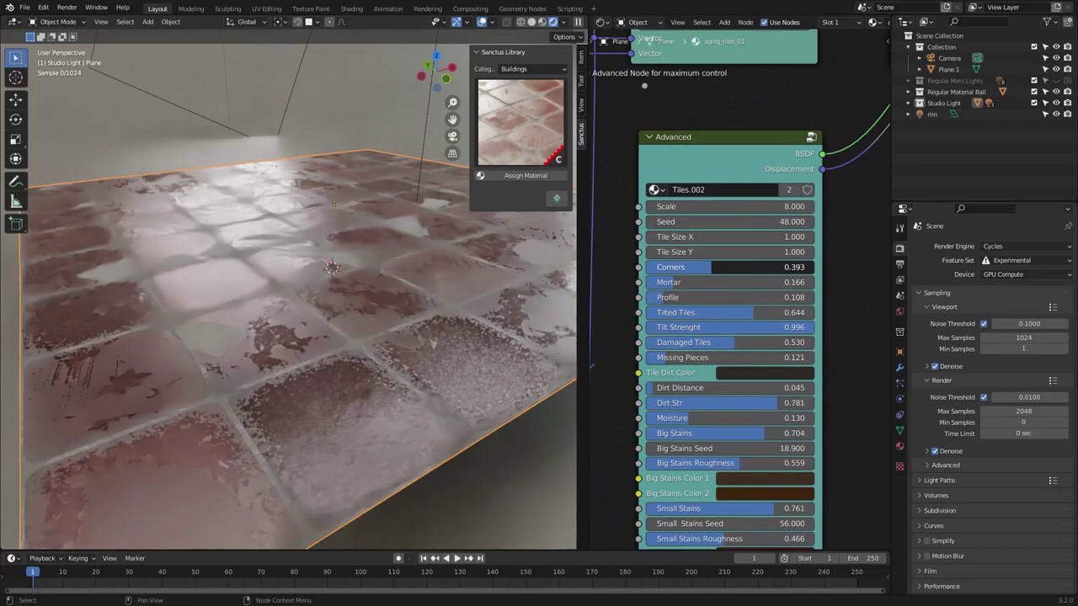
pyautogui.moveTo(729, 320); pyautogui.dragTo(711, 304, button='middle')
pyautogui.moveTo(712, 310); pyautogui.dragTo(680, 309)
pyautogui.moveTo(674, 266); pyautogui.dragTo(692, 266)
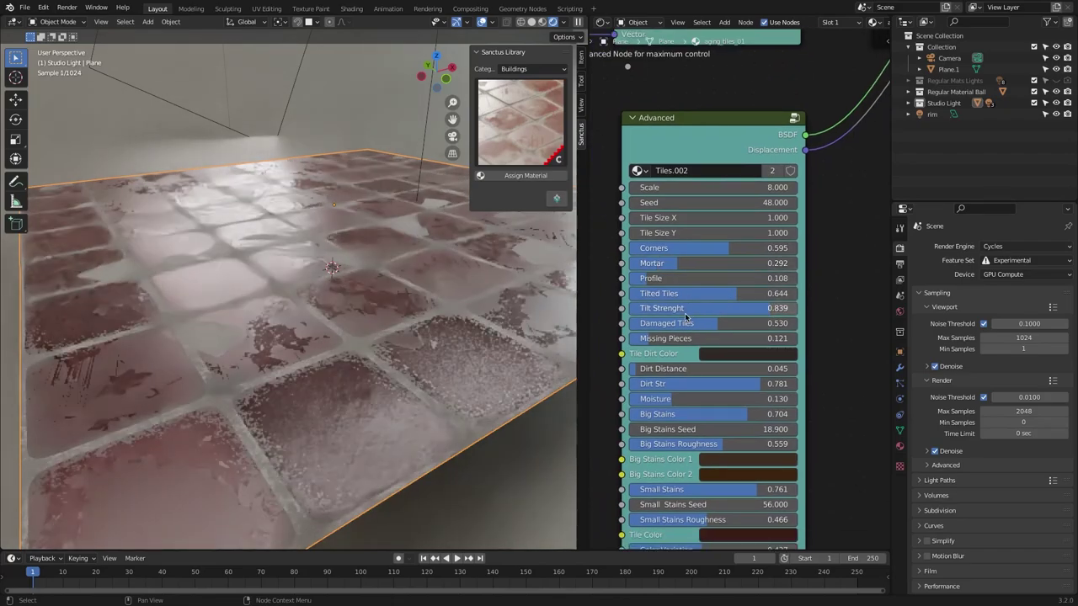
pyautogui.keyDown('shift'); pyautogui.scroll(-5, 684, 253); pyautogui.keyUp('shift')
pyautogui.scroll(-3, 684, 204)
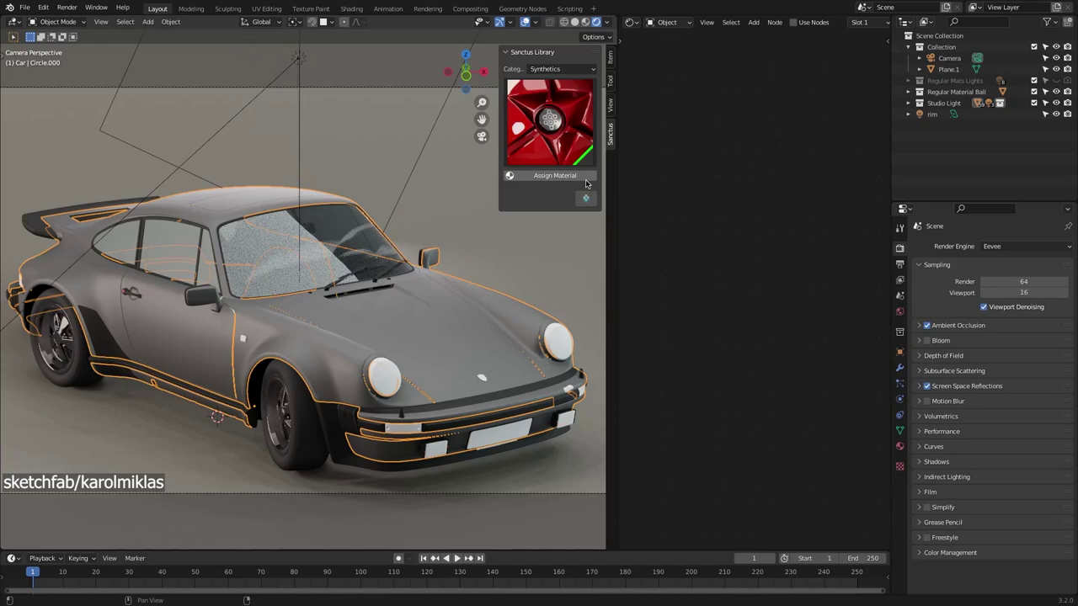
# Assign a red car paint to the car body and replace it with car_paint_2_02
pyautogui.click(587, 176)
pyautogui.click(549, 122)
pyautogui.click(753, 190)
pyautogui.click(555, 175)
# Assign the green car_paint_2_03 to the car body and replace it with the orange car_paint_2_04
pyautogui.click(550, 122)
pyautogui.click(844, 251)
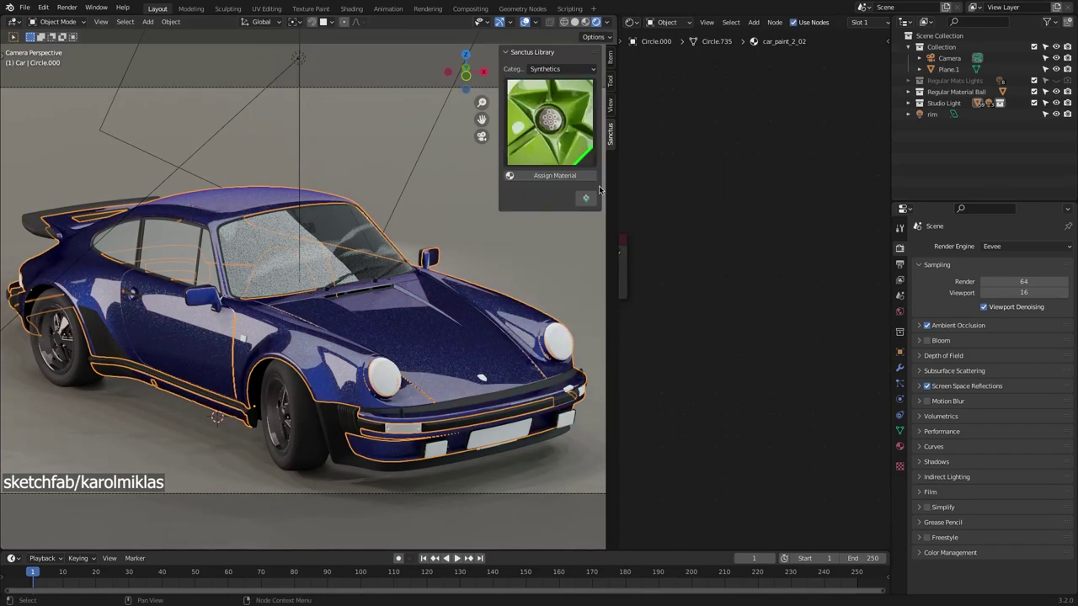
pyautogui.click(555, 175)
pyautogui.click(549, 122)
pyautogui.click(798, 251)
pyautogui.click(555, 175)
# Reselect the car body and assign the existing green car_paint_2_03 material to it as a new copy
pyautogui.click(549, 122)
pyautogui.click(731, 251)
pyautogui.click(367, 259)
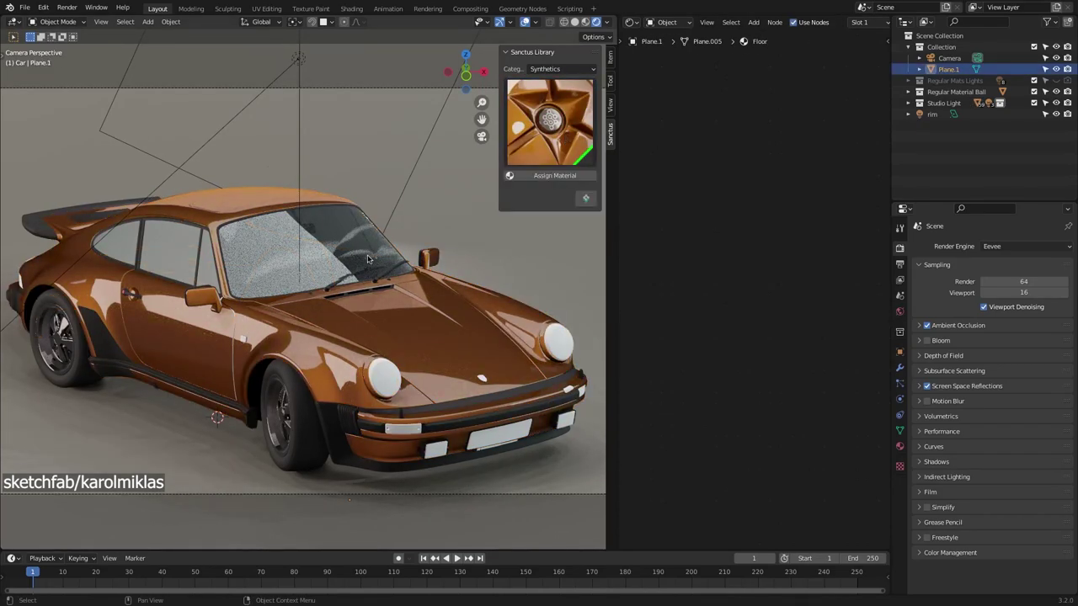
pyautogui.click(367, 259)
pyautogui.click(549, 123)
pyautogui.click(539, 236)
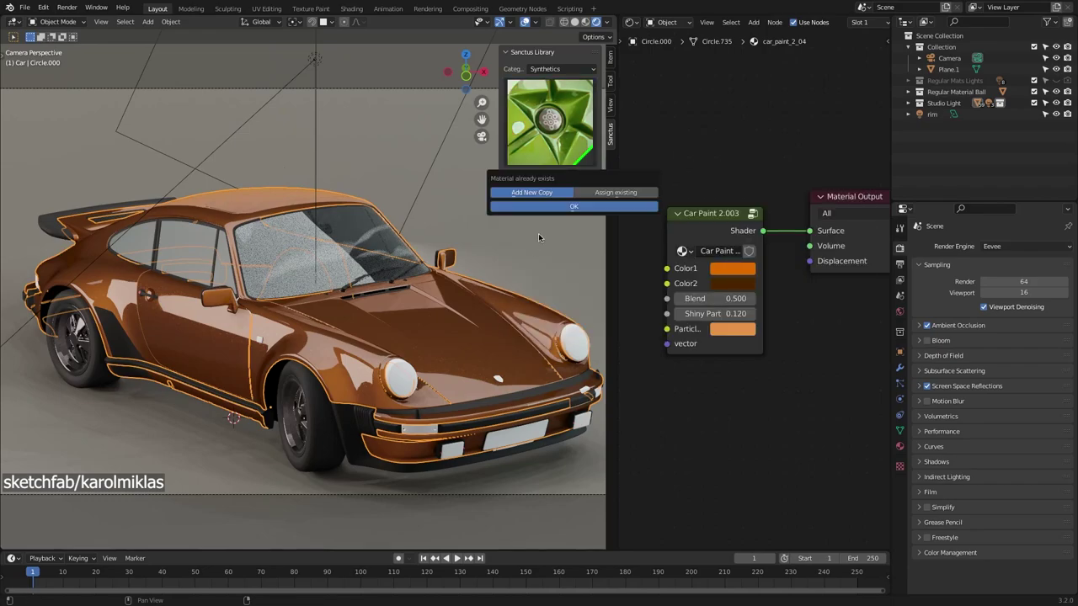
pyautogui.click(573, 206)
# Assign eevee_solid_glass from the Glass category to the car windows and replace it with Eevee Thin Glass
pyautogui.click(562, 68)
pyautogui.click(558, 118)
pyautogui.click(549, 122)
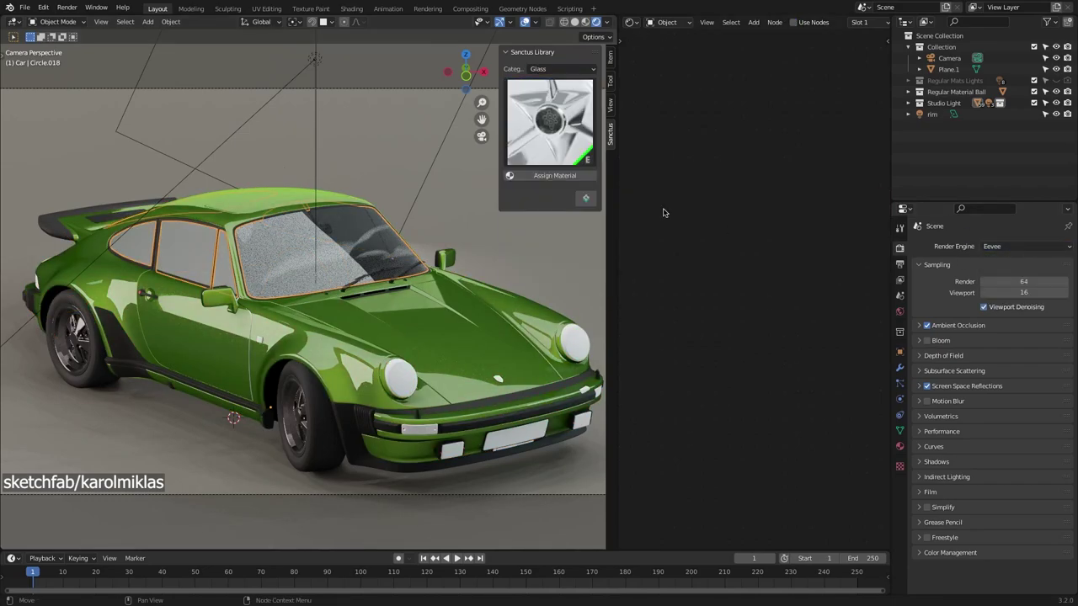
pyautogui.click(560, 206)
pyautogui.scroll(5, 269, 255)
pyautogui.click(549, 122)
pyautogui.click(619, 252)
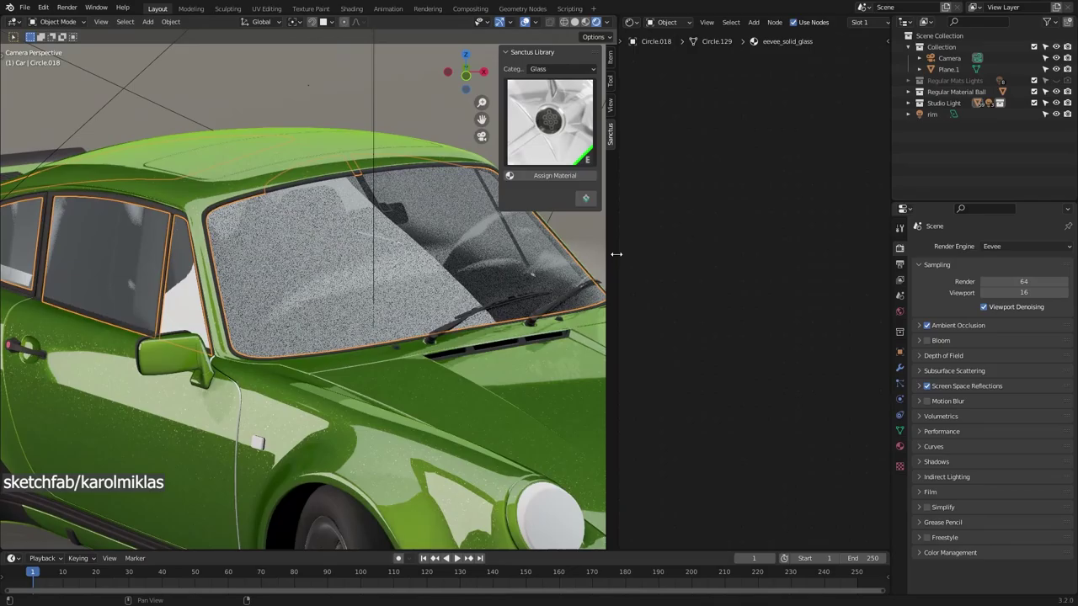
pyautogui.click(569, 206)
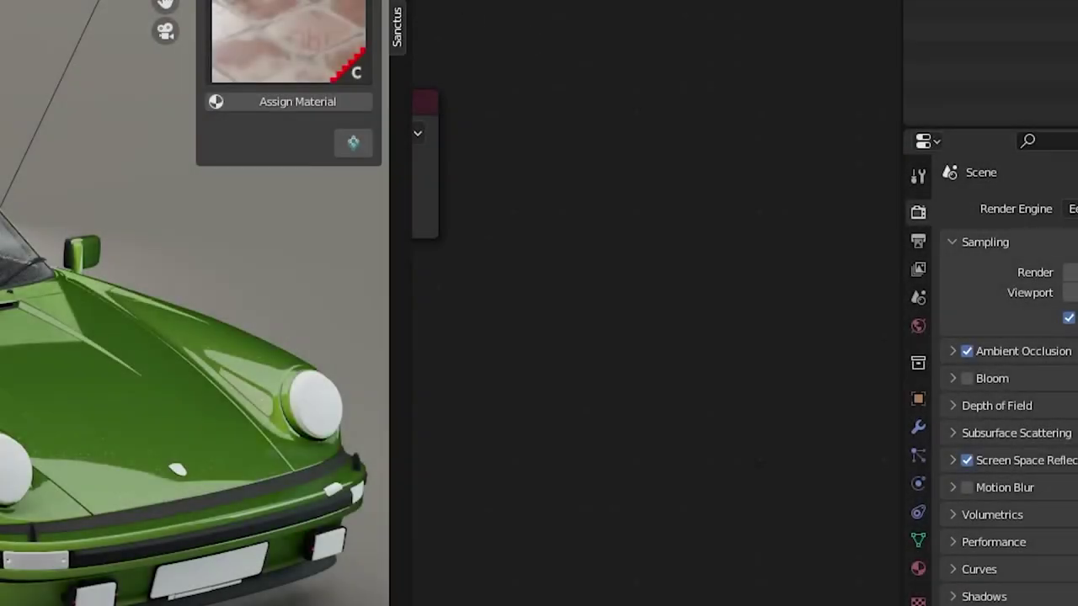
# Browse the library's building, fabric, chocolate and glass material previews
pyautogui.click(286, 38)
pyautogui.click(312, 4)
pyautogui.click(312, 8)
pyautogui.click(286, 38)
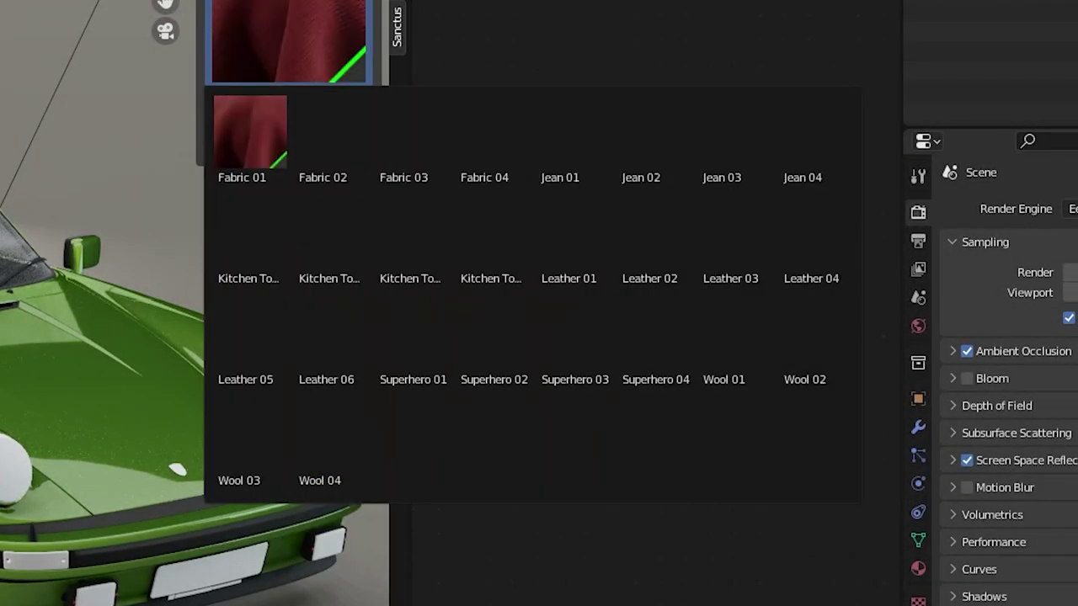
pyautogui.click(312, 4)
pyautogui.click(287, 2)
pyautogui.click(286, 37)
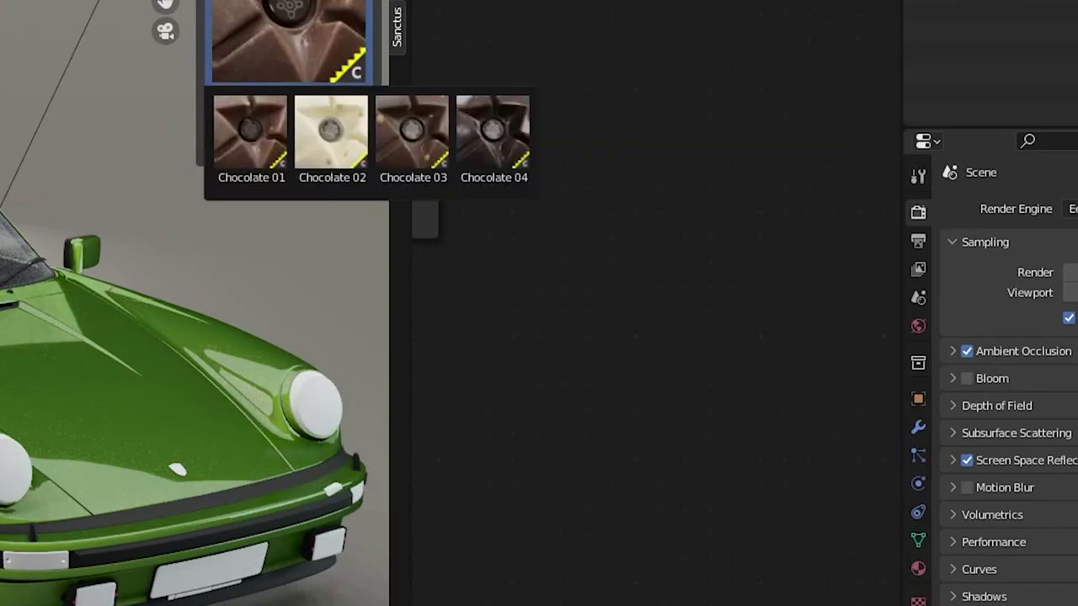
pyautogui.click(312, 4)
pyautogui.click(277, 2)
pyautogui.click(288, 3)
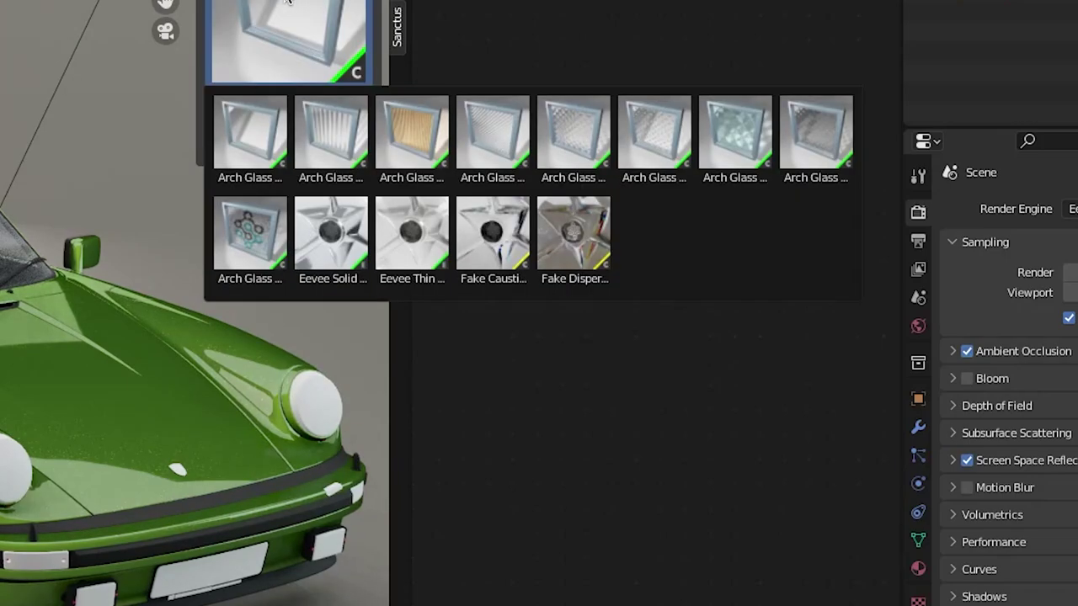
# Browse the material previews in the Metals, Others and Stones categories
pyautogui.click(286, 2)
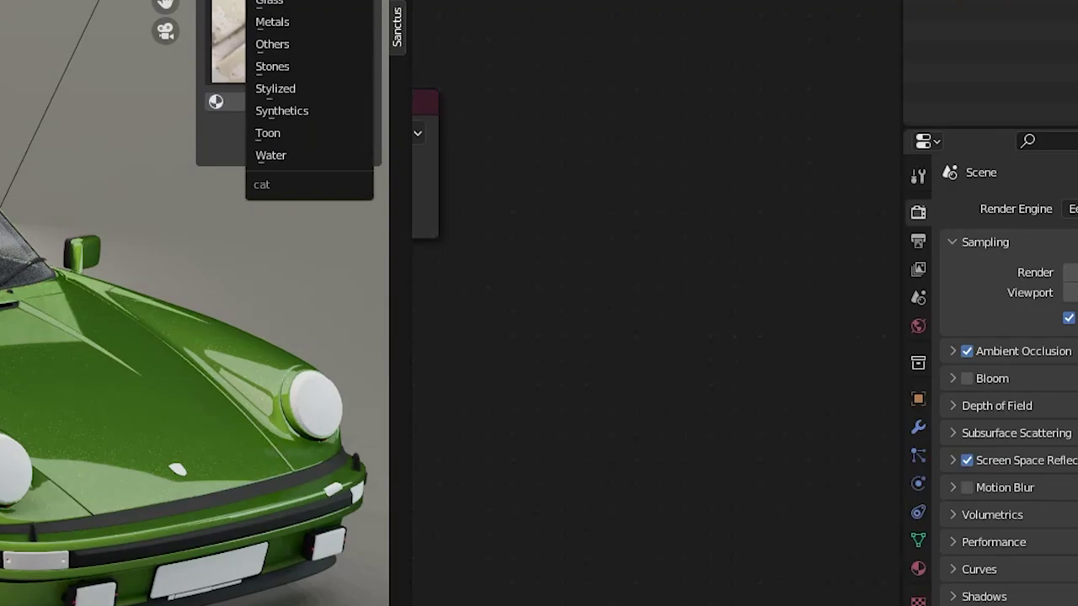
pyautogui.click(278, 22)
pyautogui.click(287, 9)
pyautogui.click(287, 8)
pyautogui.click(286, 4)
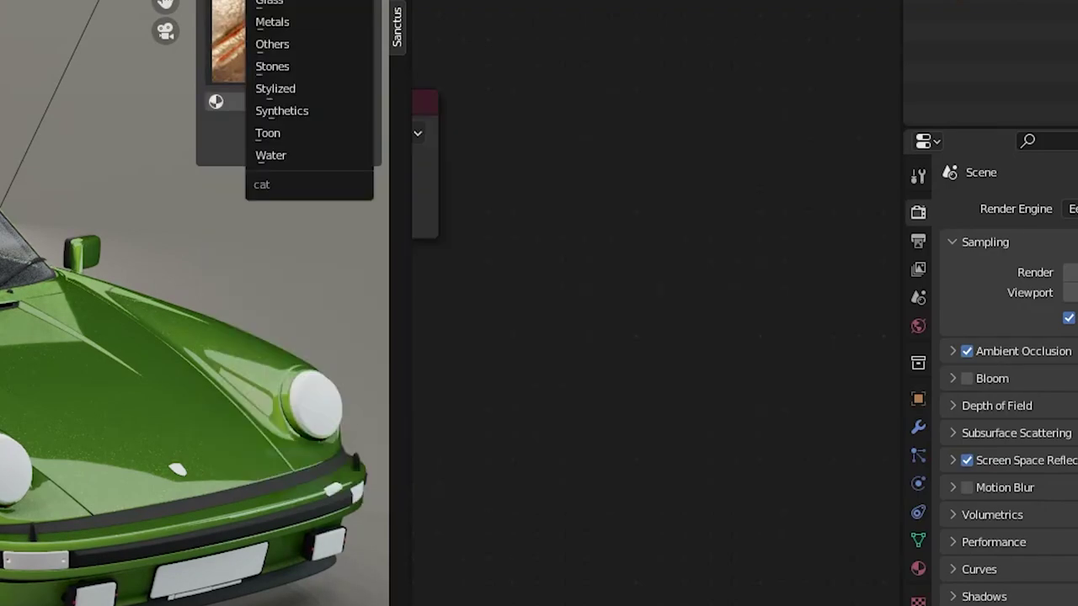
pyautogui.click(278, 44)
pyautogui.click(287, 12)
pyautogui.click(287, 8)
pyautogui.click(286, 4)
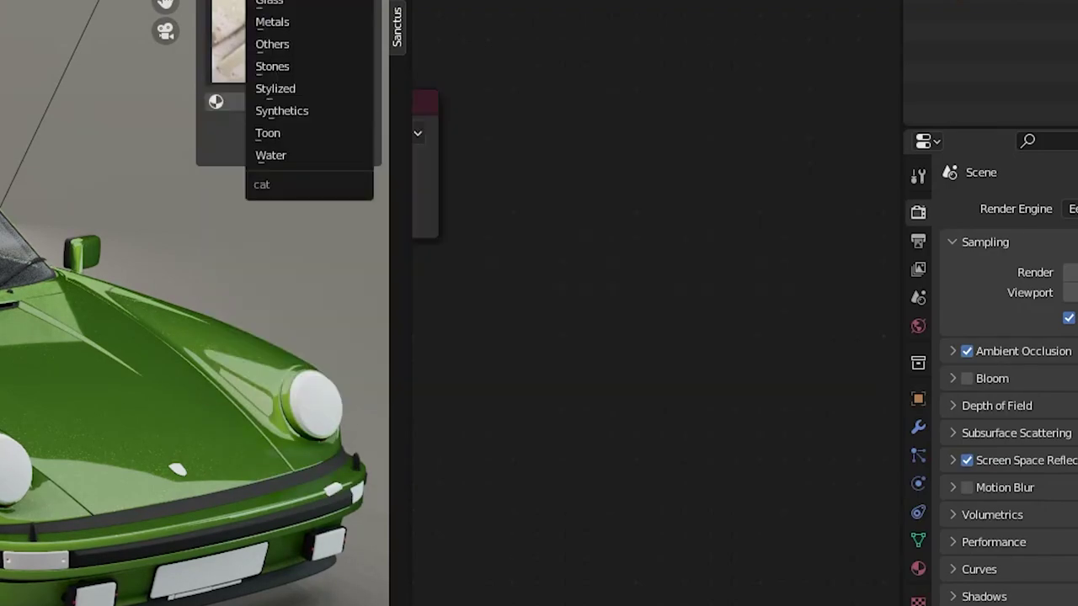
pyautogui.click(272, 66)
pyautogui.click(289, 43)
pyautogui.click(287, 9)
# Browse the material previews in the Stylized and Synthetics categories
pyautogui.click(286, 3)
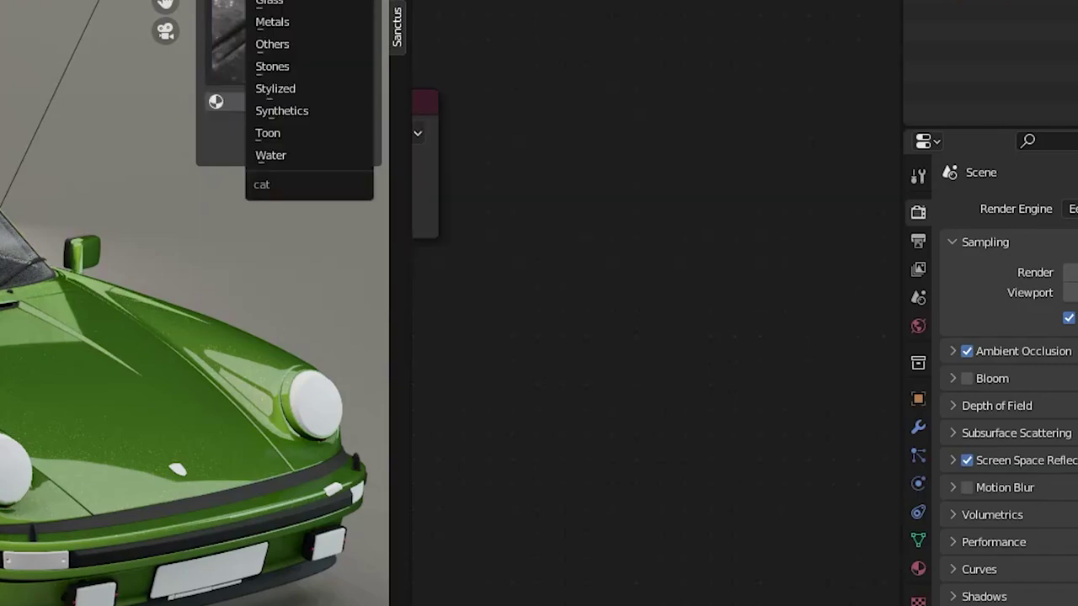
pyautogui.click(276, 89)
pyautogui.click(292, 21)
pyautogui.click(293, 20)
pyautogui.click(301, 4)
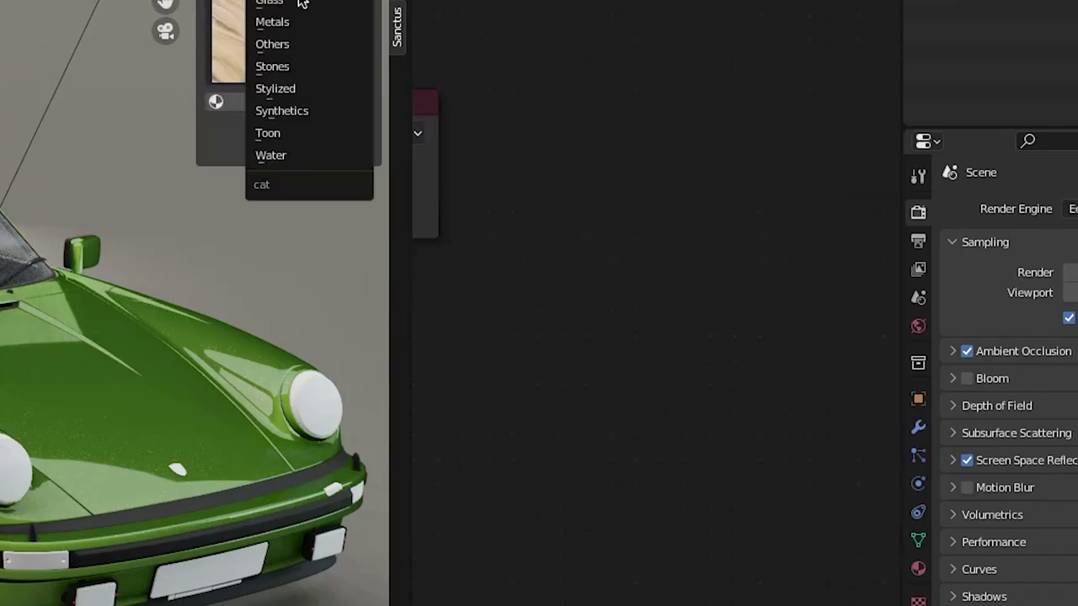
pyautogui.click(282, 110)
pyautogui.click(296, 51)
pyautogui.click(292, 20)
# Browse the material previews in the Toon and Water categories
pyautogui.click(286, 4)
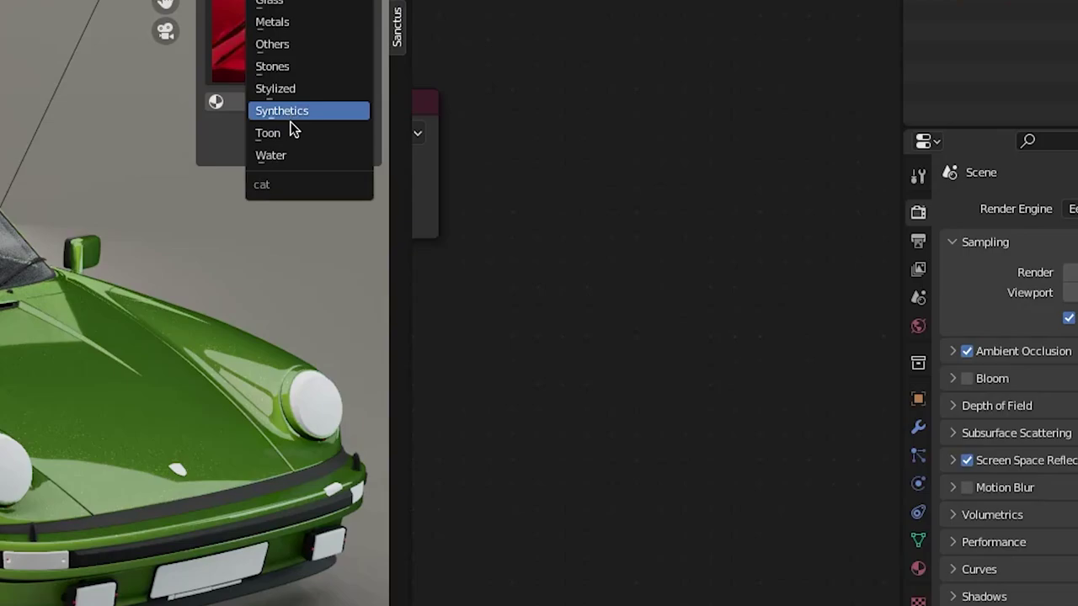
pyautogui.click(293, 132)
pyautogui.click(297, 32)
pyautogui.click(297, 31)
pyautogui.click(287, 3)
pyautogui.click(284, 154)
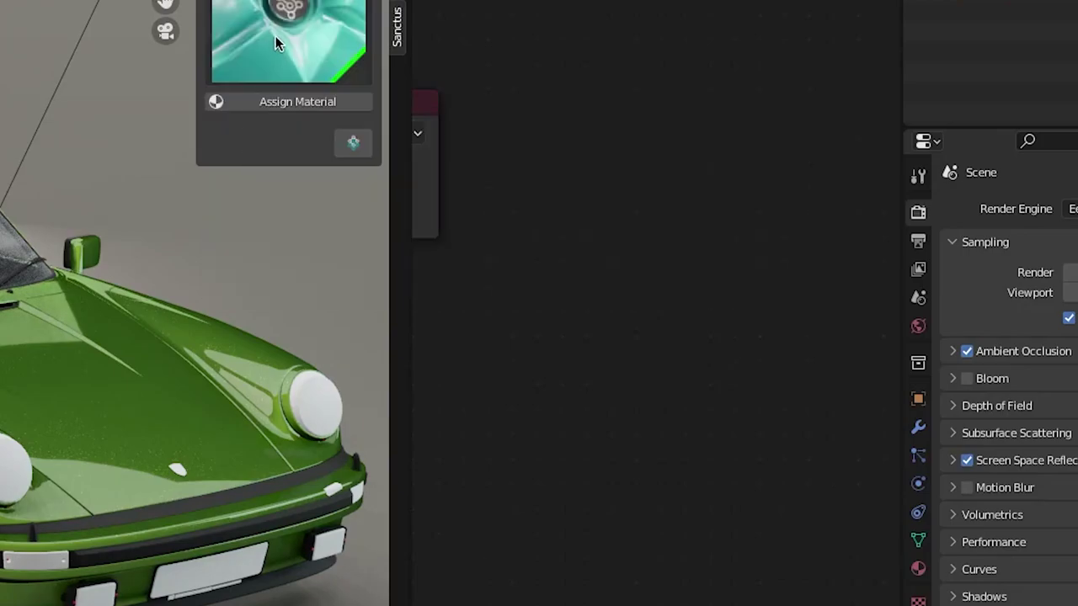
pyautogui.click(284, 39)
pyautogui.click(284, 40)
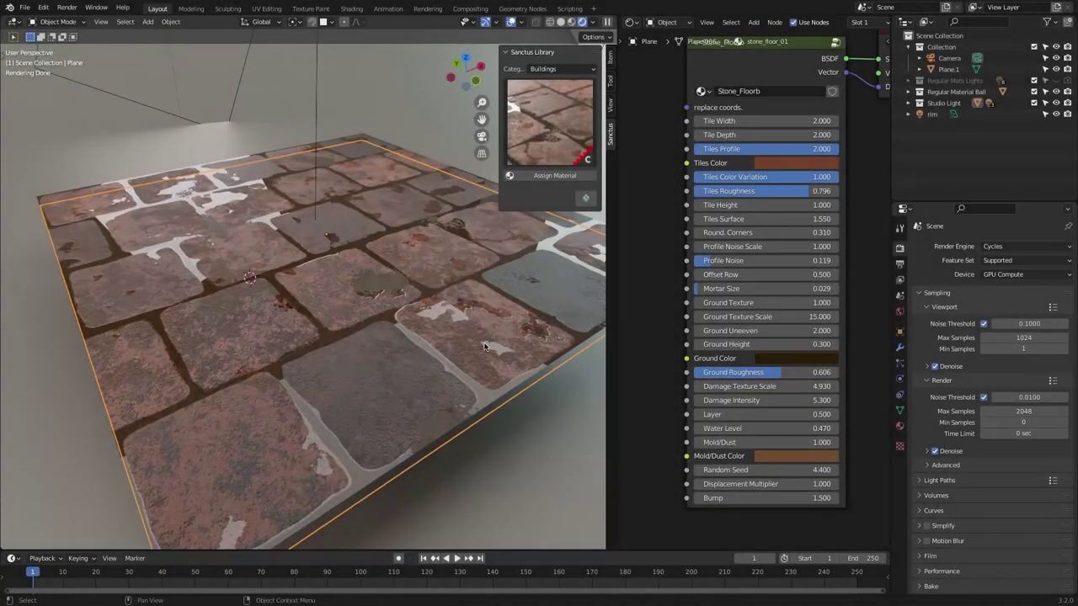
# Set the Cycles feature set to Experimental for the stone floor scene
pyautogui.scroll(5, 458, 330)
pyautogui.moveTo(458, 330); pyautogui.dragTo(428, 299, button='middle')
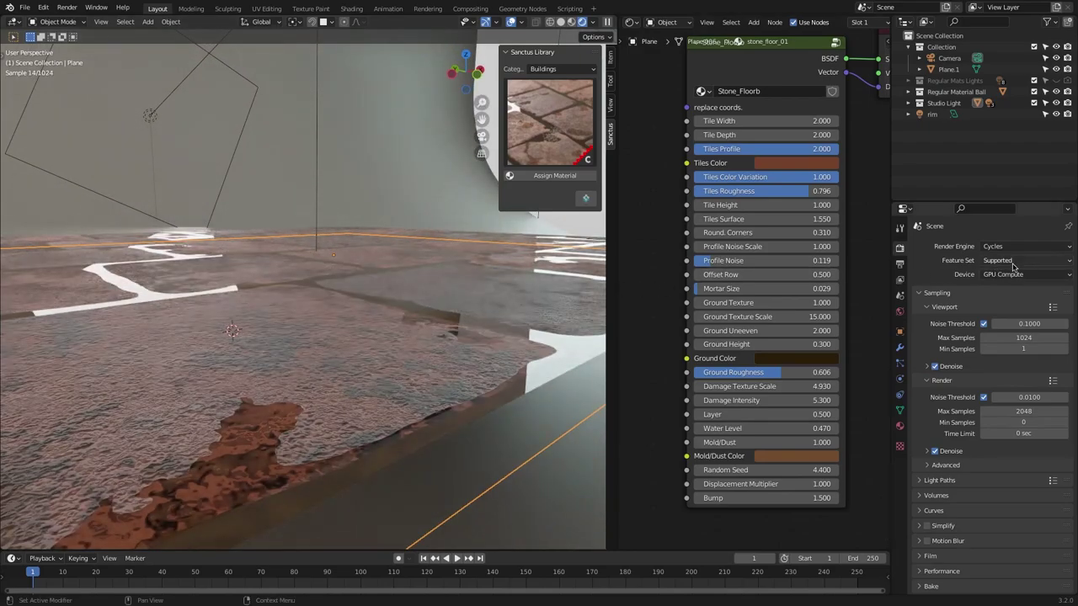
pyautogui.click(1023, 287)
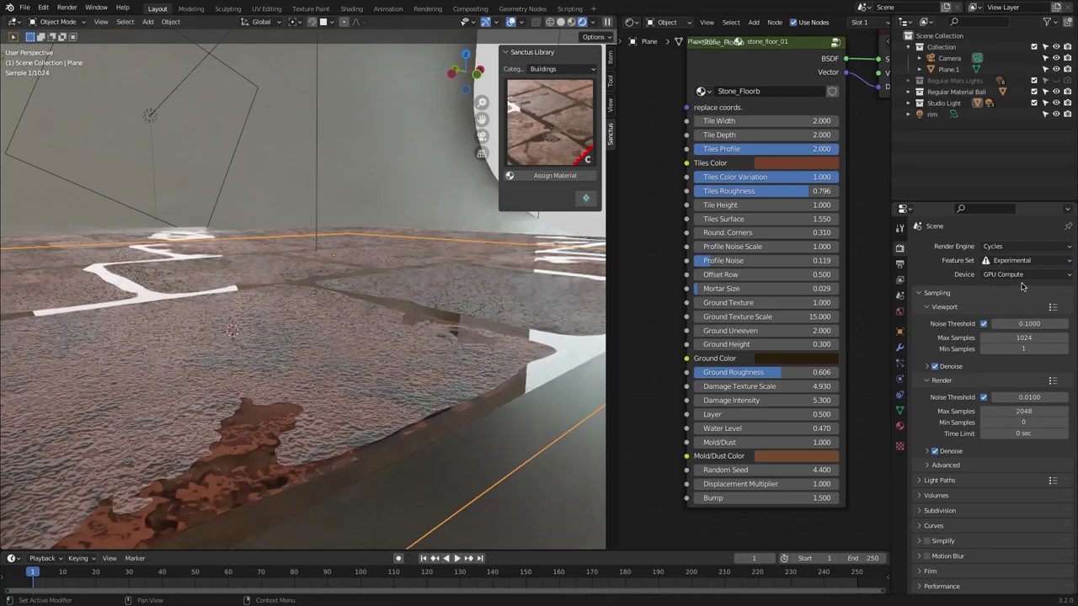
# Add a Simple Subdivision modifier with Adaptive Subdivision to the plane and set the stone floor's Tile Height to 1.3
pyautogui.click(899, 349)
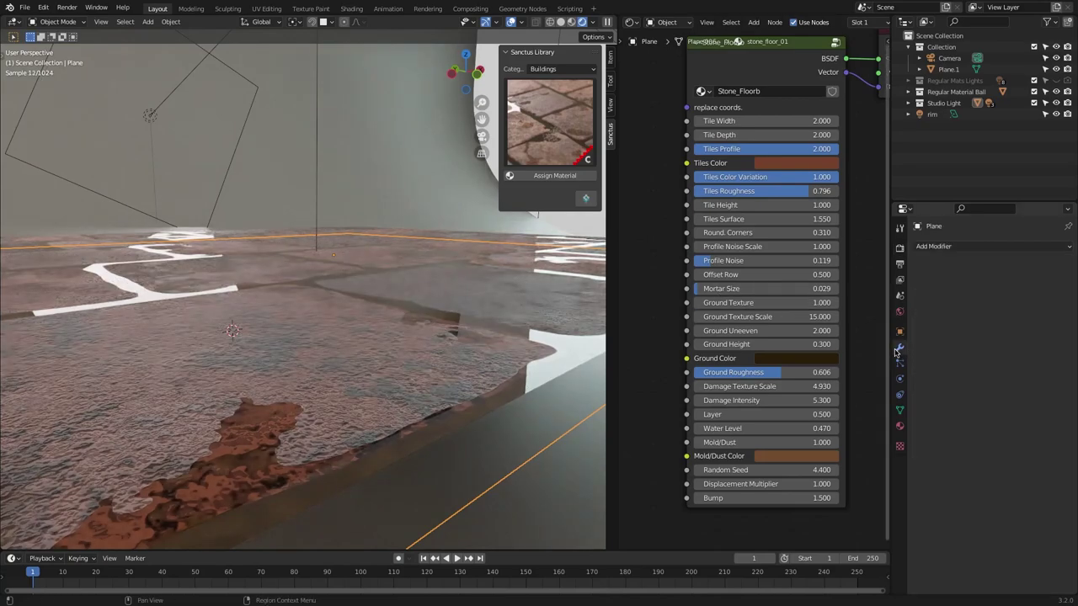
pyautogui.click(960, 246)
pyautogui.click(863, 452)
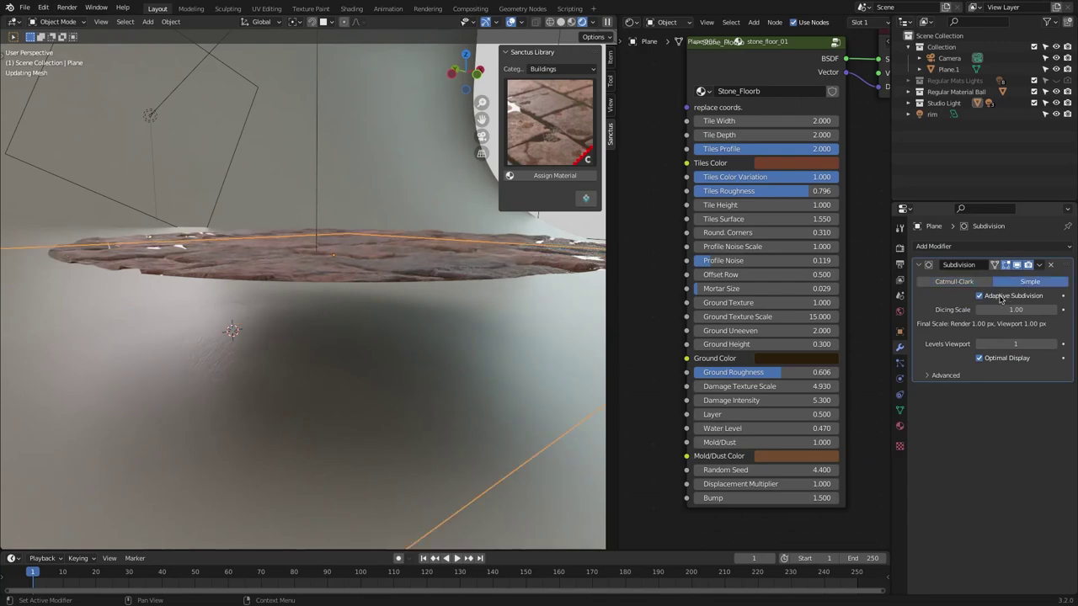
pyautogui.click(1000, 298)
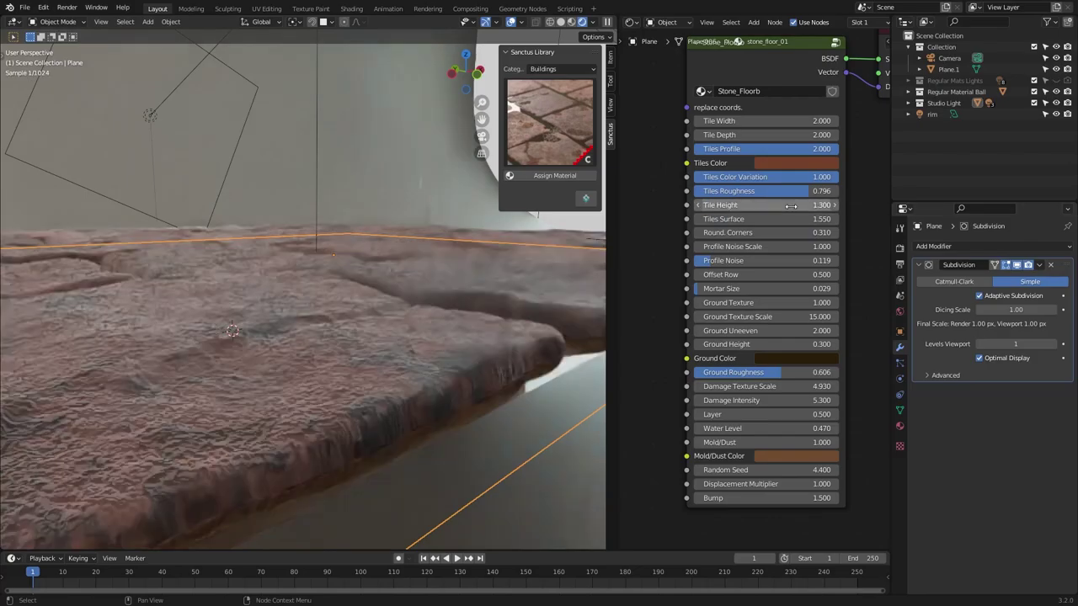
pyautogui.moveTo(471, 252); pyautogui.dragTo(509, 310, button='middle')
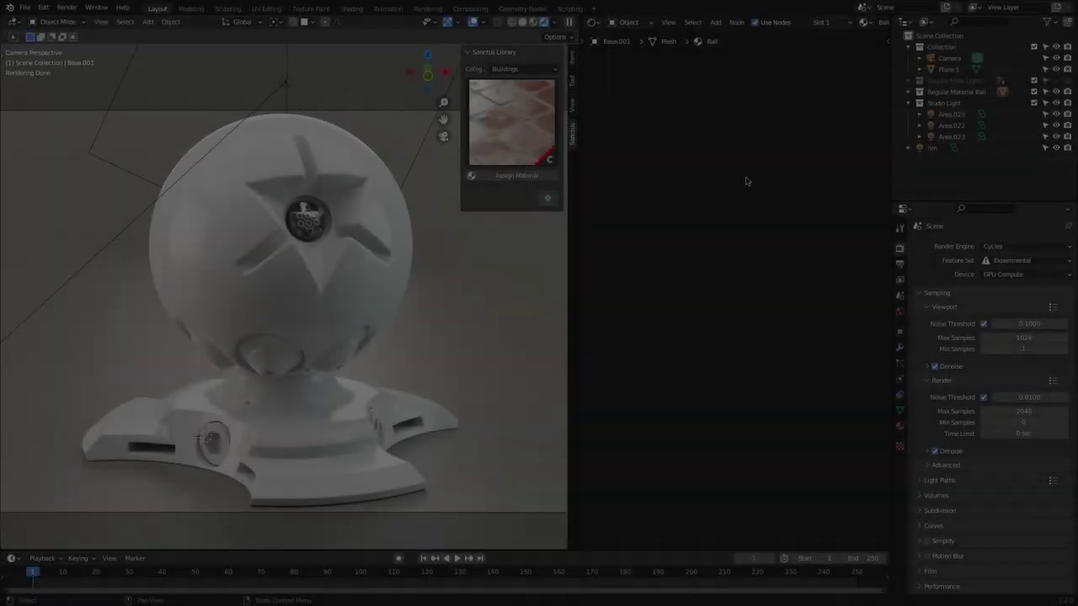
# Switch the node editor to the Asset Browser and apply arch_glass_02 and a bronze material to the material ball
pyautogui.click(594, 22)
pyautogui.click(913, 91)
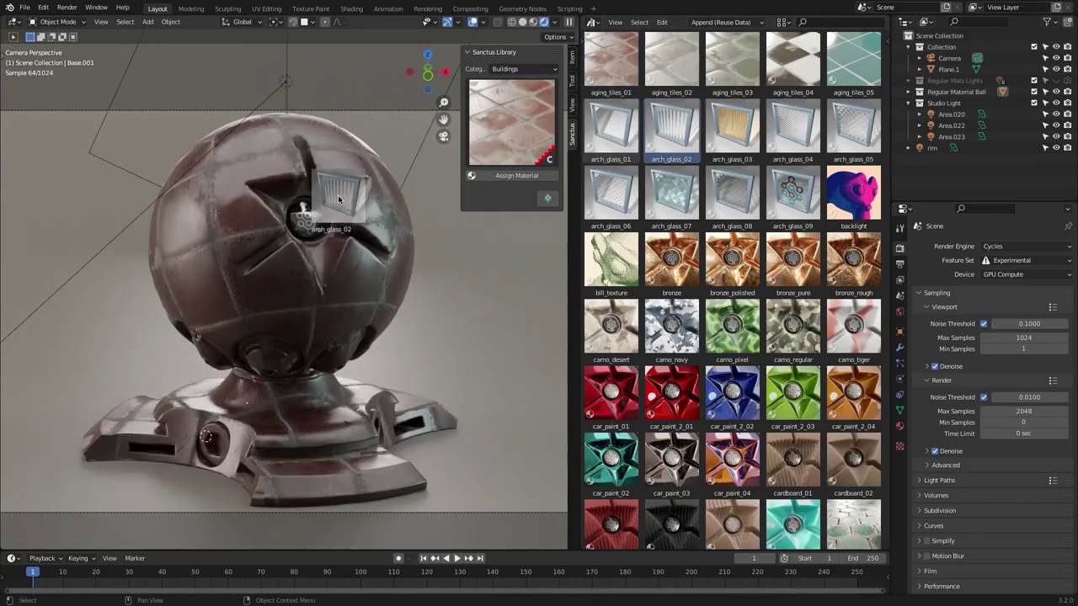
pyautogui.moveTo(339, 199); pyautogui.dragTo(338, 201)
pyautogui.moveTo(323, 268); pyautogui.dragTo(323, 268)
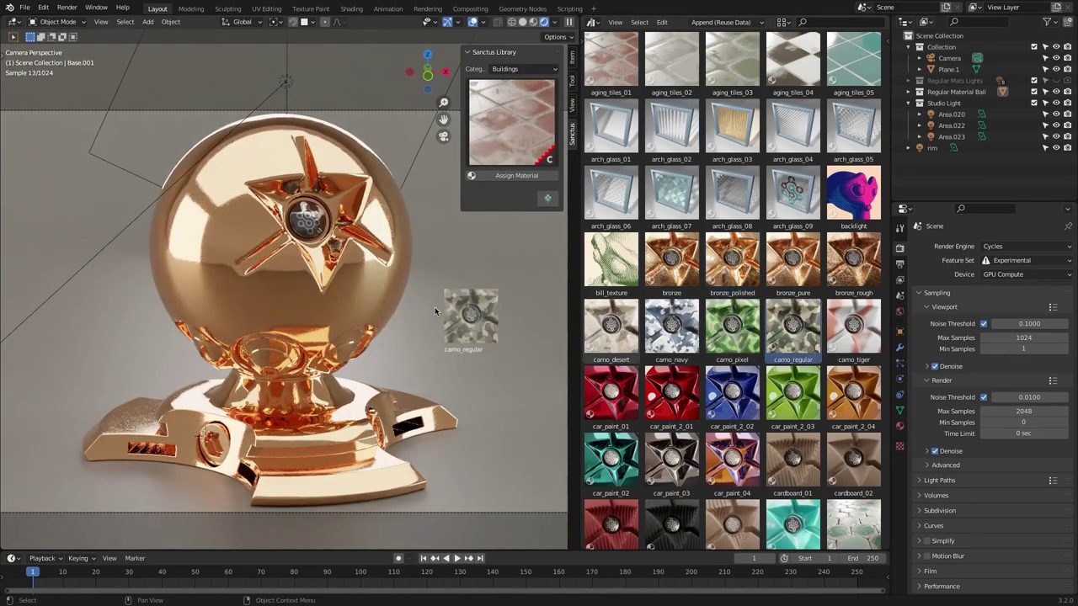
# Apply the camo_regular, cardboard_01 and a chocolate material one after another to the ball
pyautogui.moveTo(435, 312); pyautogui.dragTo(307, 279)
pyautogui.scroll(-3, 796, 346)
pyautogui.scroll(-3, 640, 302)
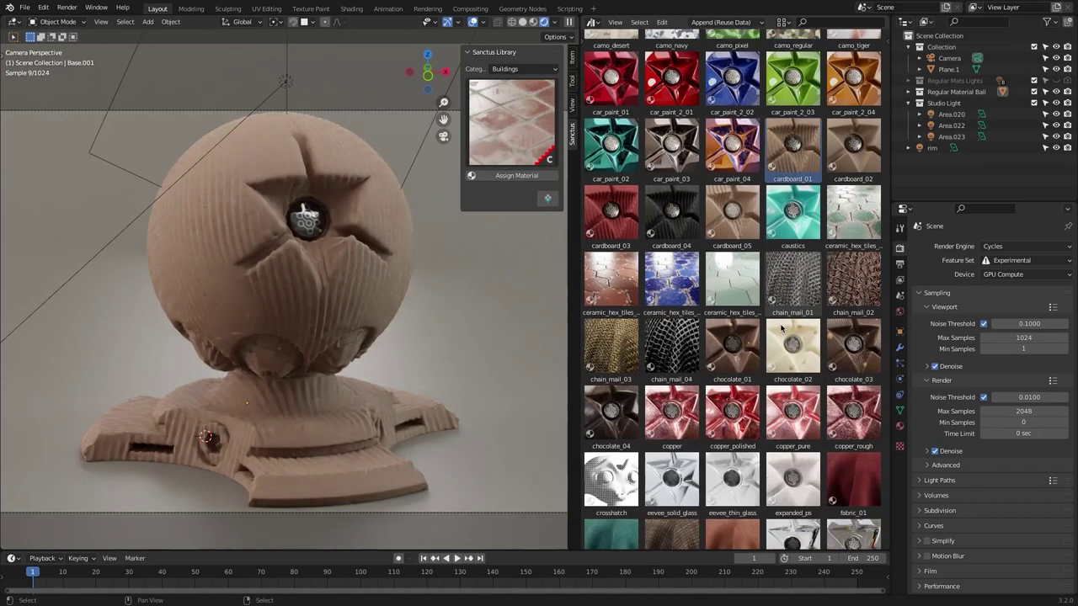
pyautogui.moveTo(732, 328); pyautogui.dragTo(331, 242)
# Apply copper_polished to the ball's inner core and fabric_04 to its outer shell
pyautogui.scroll(-2, 712, 283)
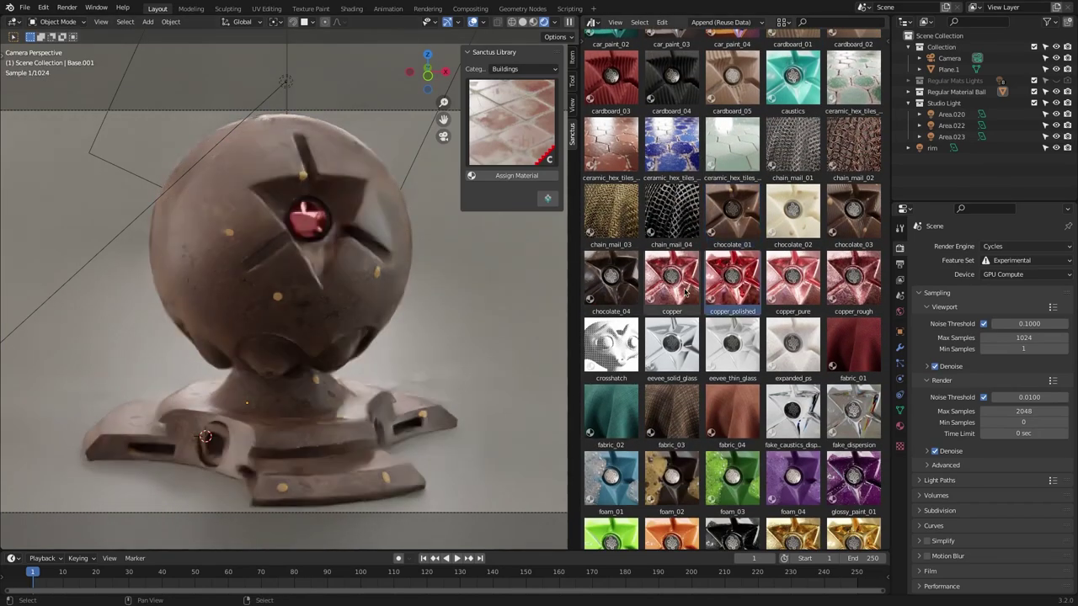
pyautogui.scroll(-2, 712, 291)
pyautogui.moveTo(732, 294); pyautogui.dragTo(320, 252)
pyautogui.scroll(-4, 757, 251)
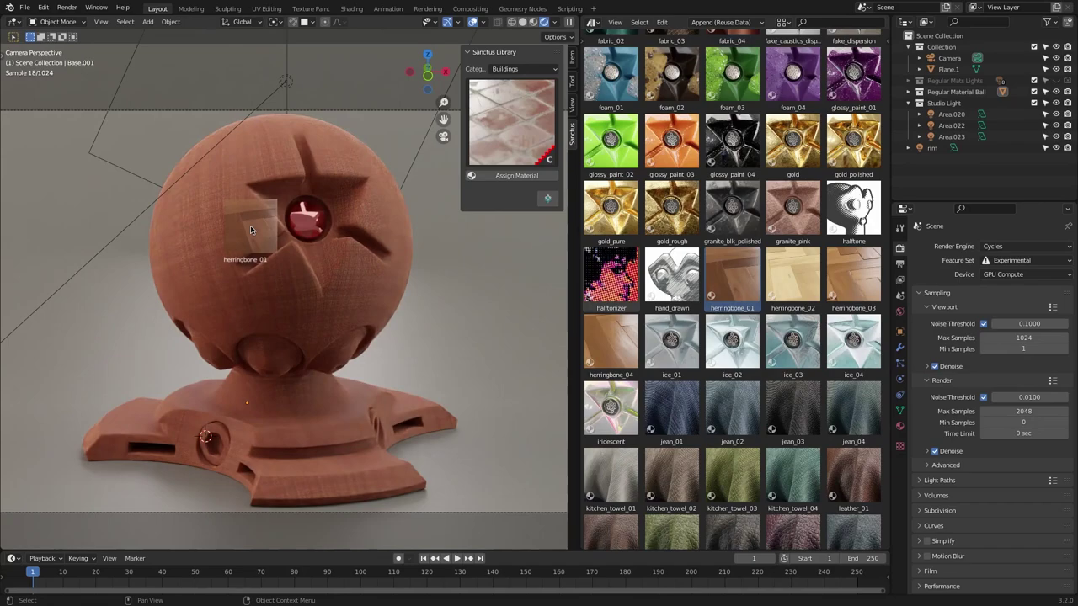
# Apply herringbone_01 to the ball's outer shell and replace it with kitchen_towel_03
pyautogui.moveTo(250, 229); pyautogui.dragTo(251, 231)
pyautogui.scroll(-3, 733, 286)
pyautogui.moveTo(732, 278); pyautogui.dragTo(345, 253)
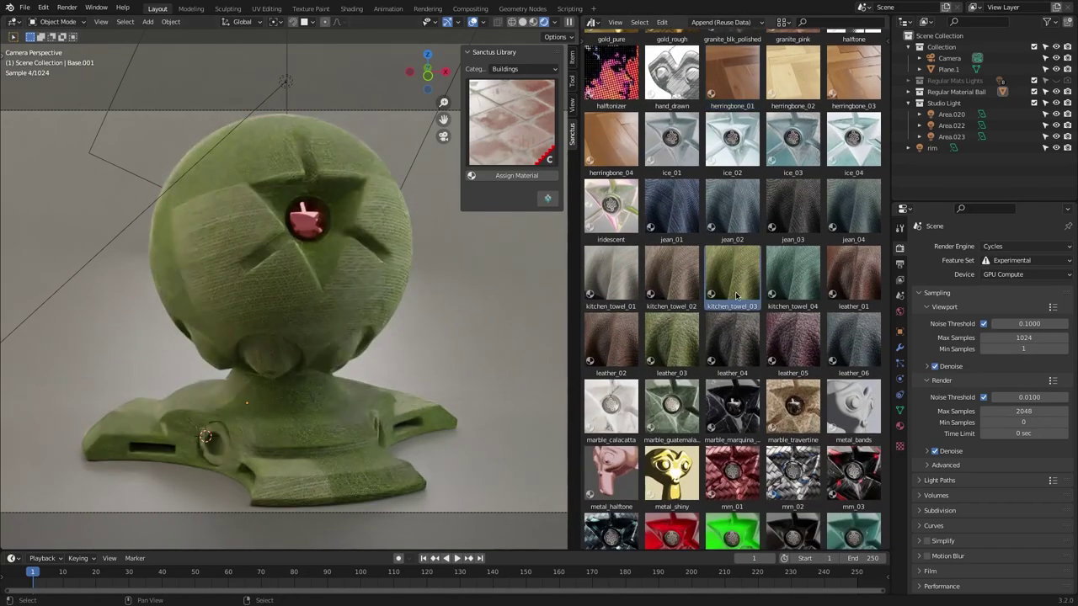
# Apply the mm_01, sf2_panel_02 and silver_rough materials one after another to the ball's outer shell
pyautogui.scroll(-2, 736, 294)
pyautogui.moveTo(358, 295); pyautogui.dragTo(358, 295)
pyautogui.scroll(-4, 733, 295)
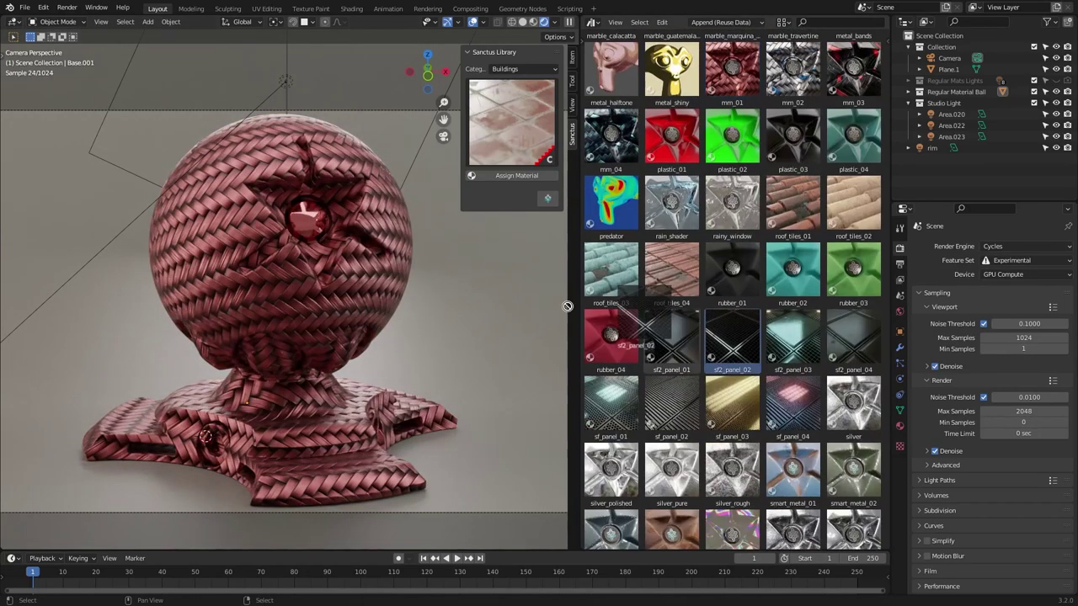
pyautogui.moveTo(732, 269); pyautogui.dragTo(349, 280)
pyautogui.scroll(-2, 729, 323)
pyautogui.scroll(-3, 766, 328)
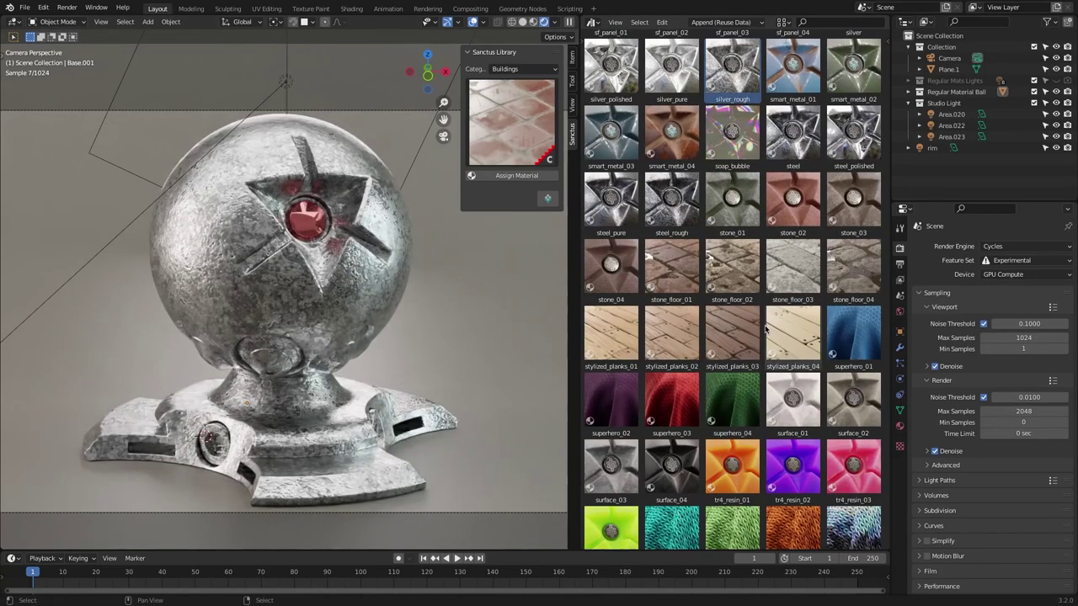
# Apply stylized_planks_03 to the ball's outer shell and replace it with tr4_resin_01
pyautogui.moveTo(305, 252); pyautogui.dragTo(305, 252)
pyautogui.scroll(-1, 752, 434)
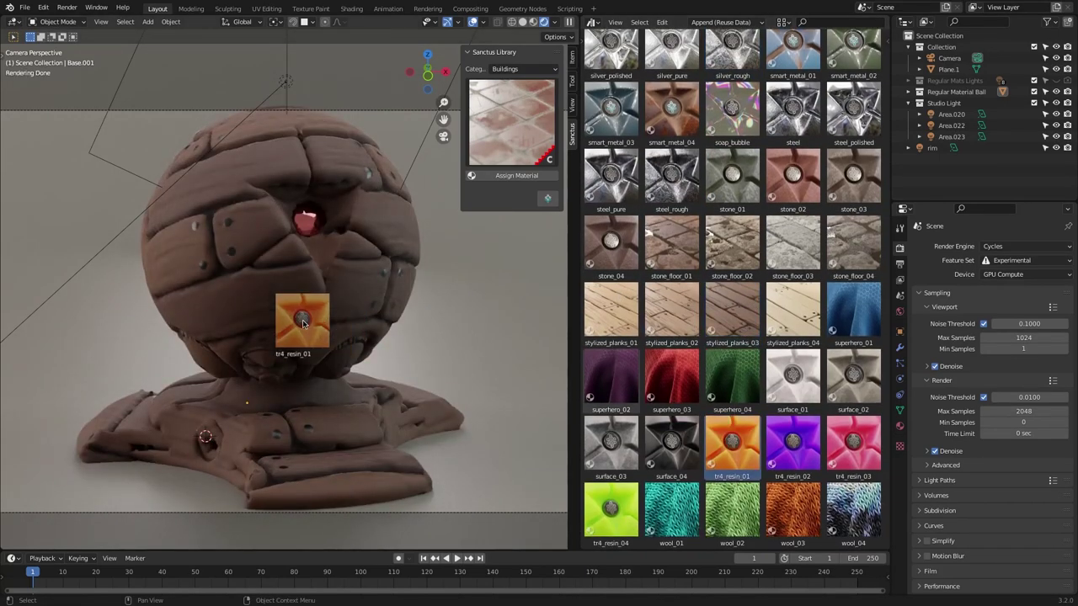
pyautogui.moveTo(303, 323); pyautogui.dragTo(303, 323)
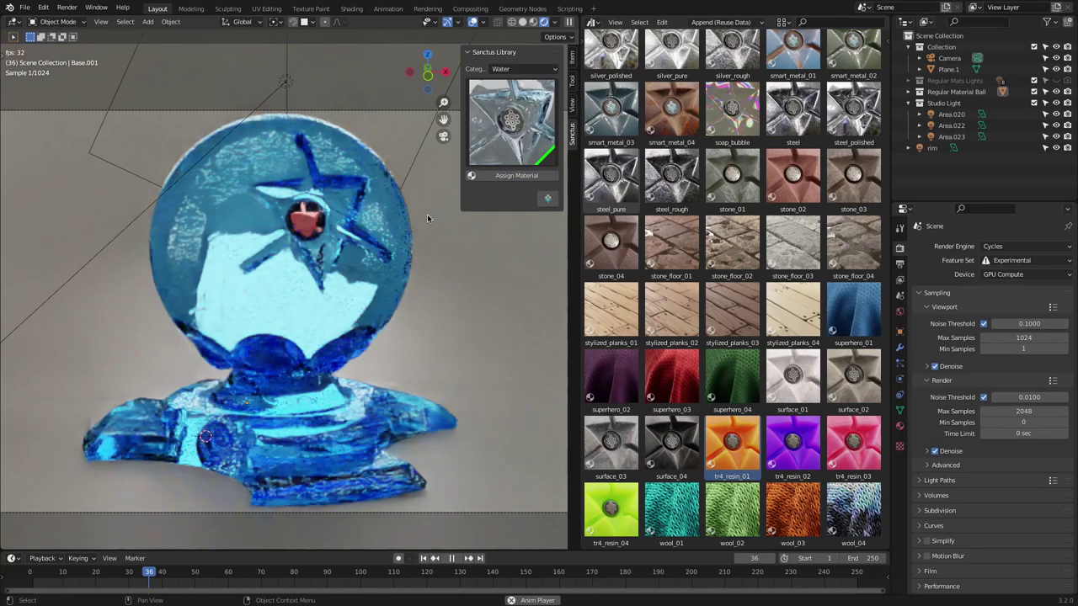
# Stop the animation playback and assign the light wooden planks from Stylized and the heat-map material from Toon to the ball
pyautogui.press('Escape')
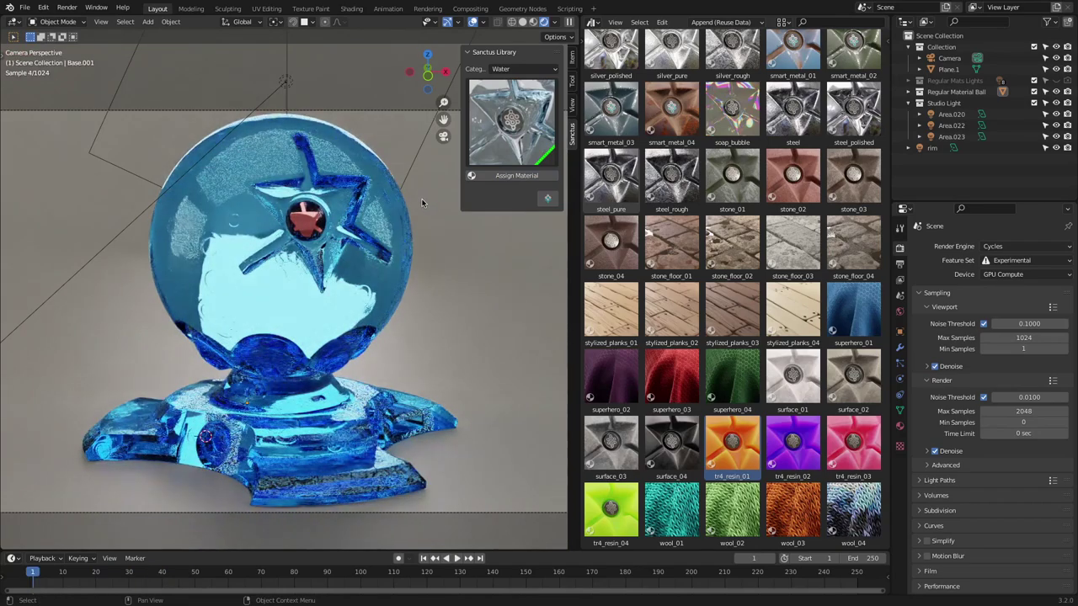
pyautogui.click(512, 175)
pyautogui.click(524, 175)
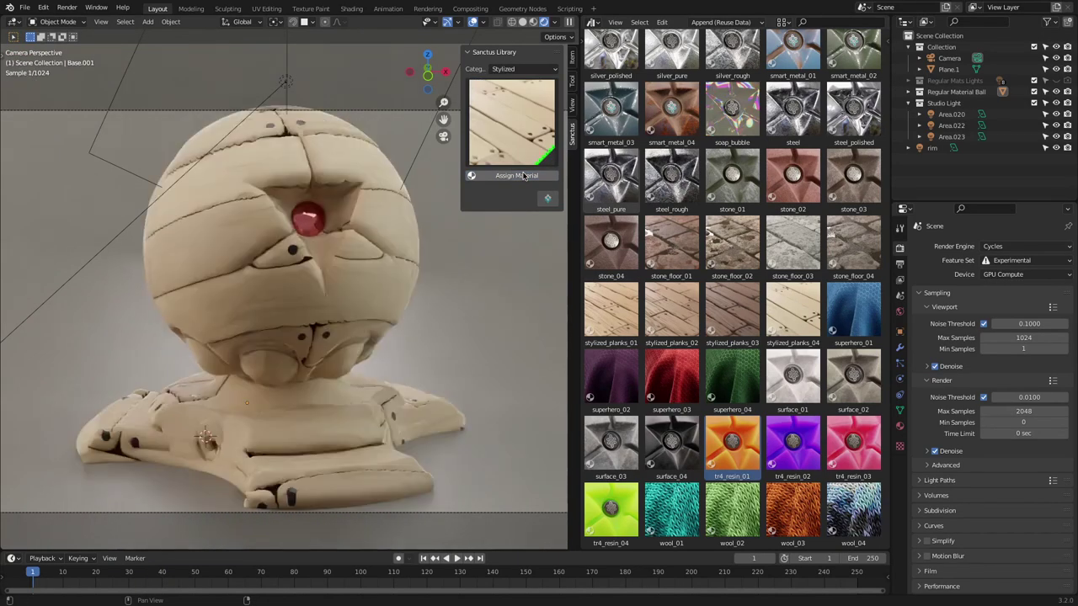
pyautogui.click(524, 176)
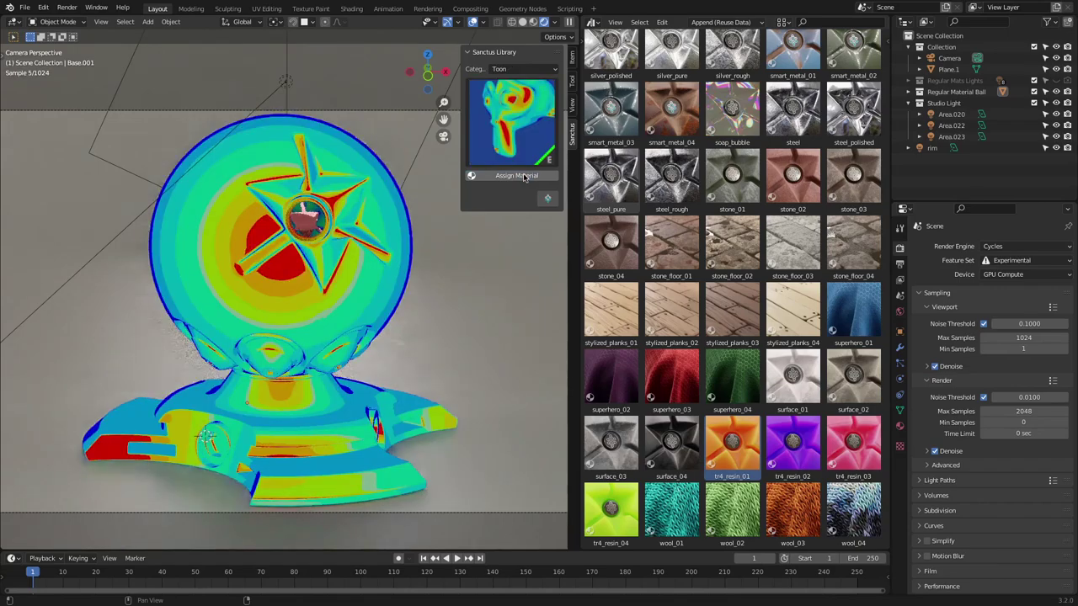
# Assign the brown woven material from the Fabrics category of the Sanctus Library to the ball
pyautogui.click(537, 175)
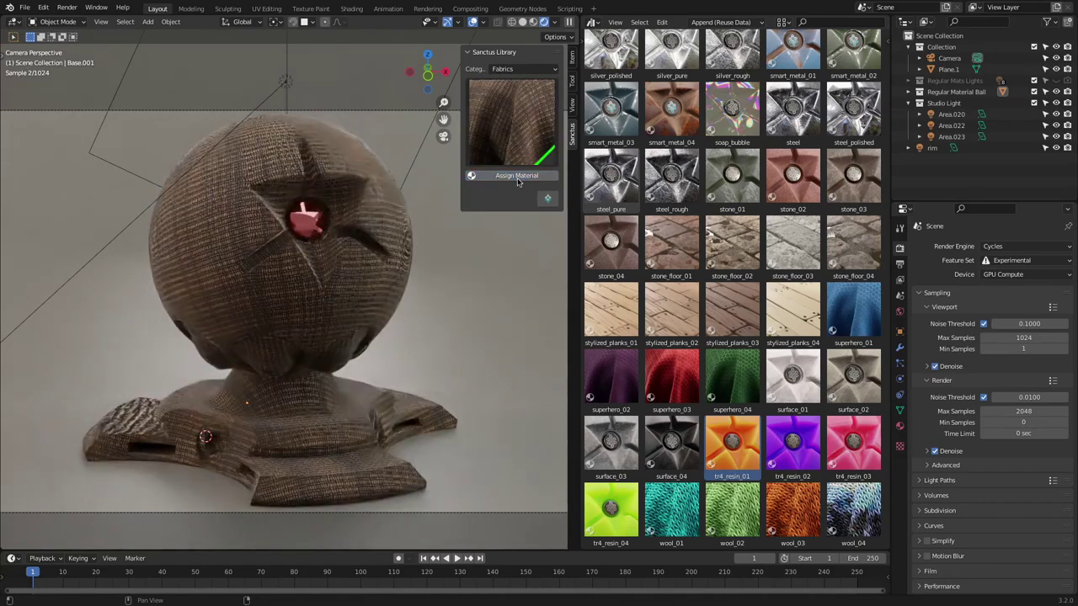
pyautogui.click(516, 175)
pyautogui.click(517, 176)
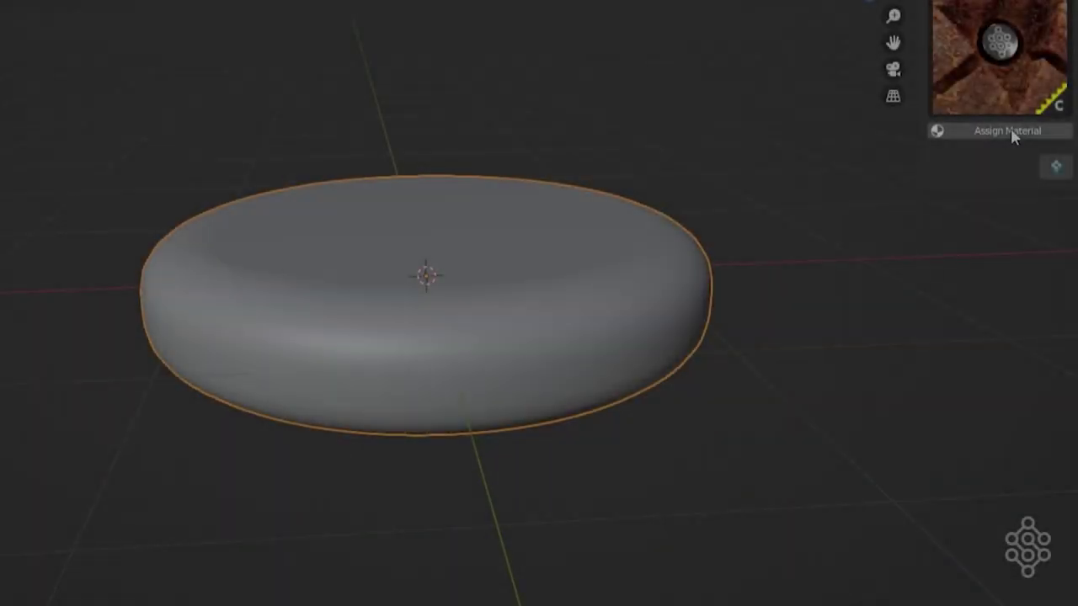
# Assign the hamburger_meat material to the rounded disc
pyautogui.click(1011, 128)
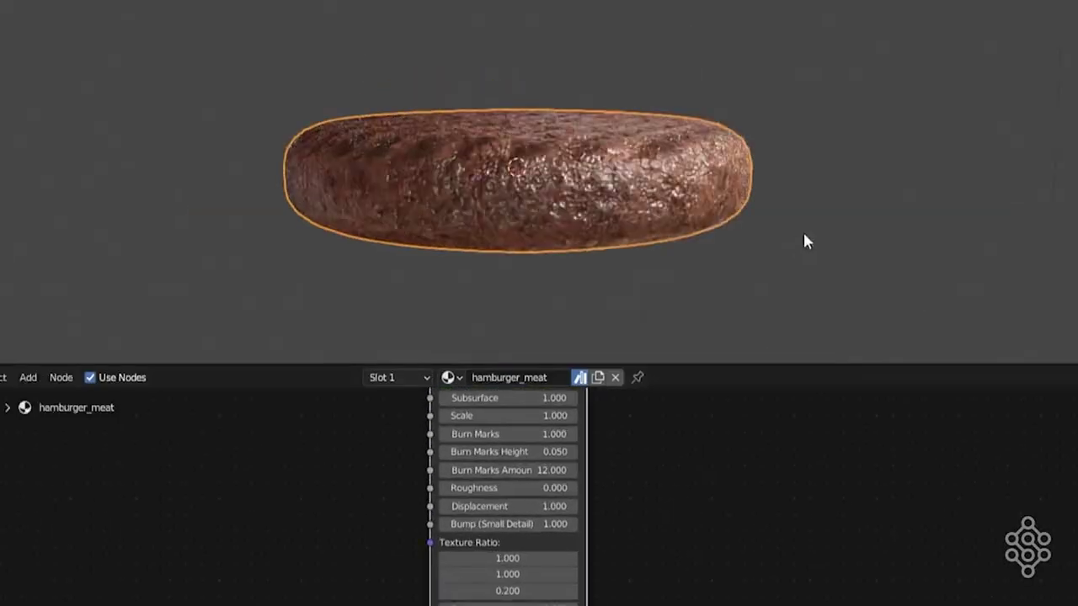